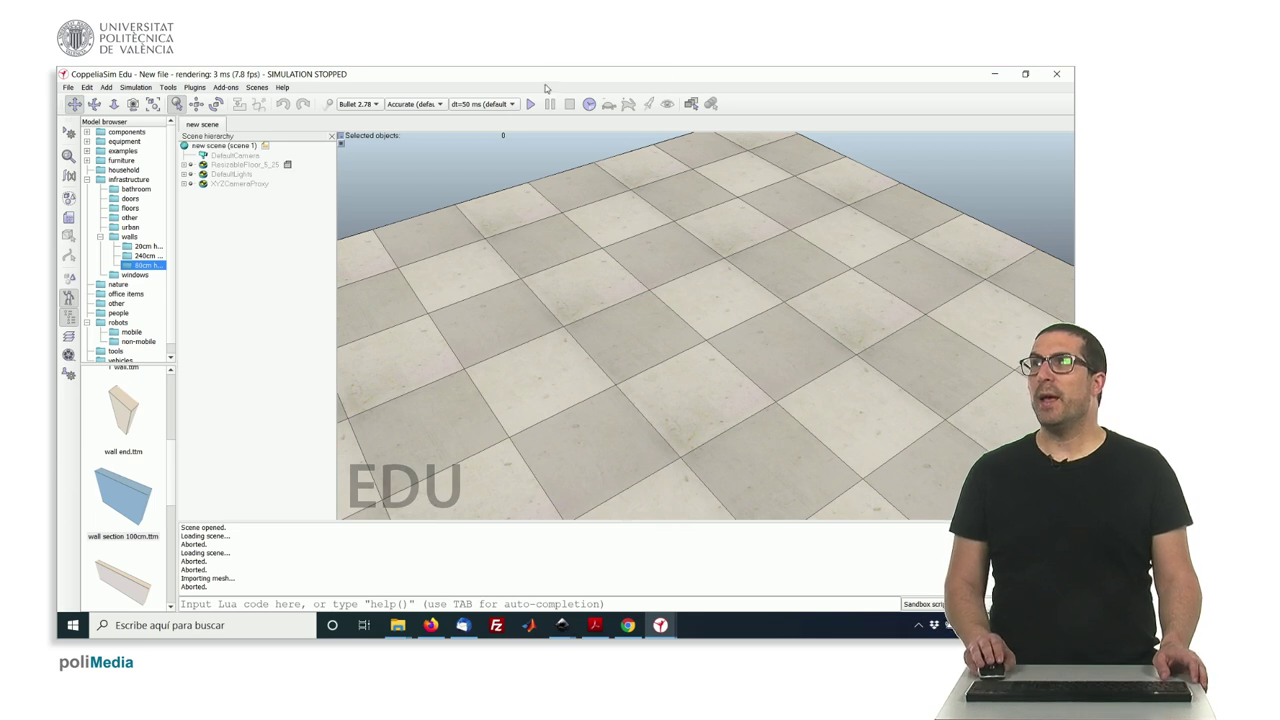
Start a mesh import and open dyor_base.stl from the Dropbox CoppeliaSim files folder.
{"action": "left_click", "coordinate": [68, 88]}
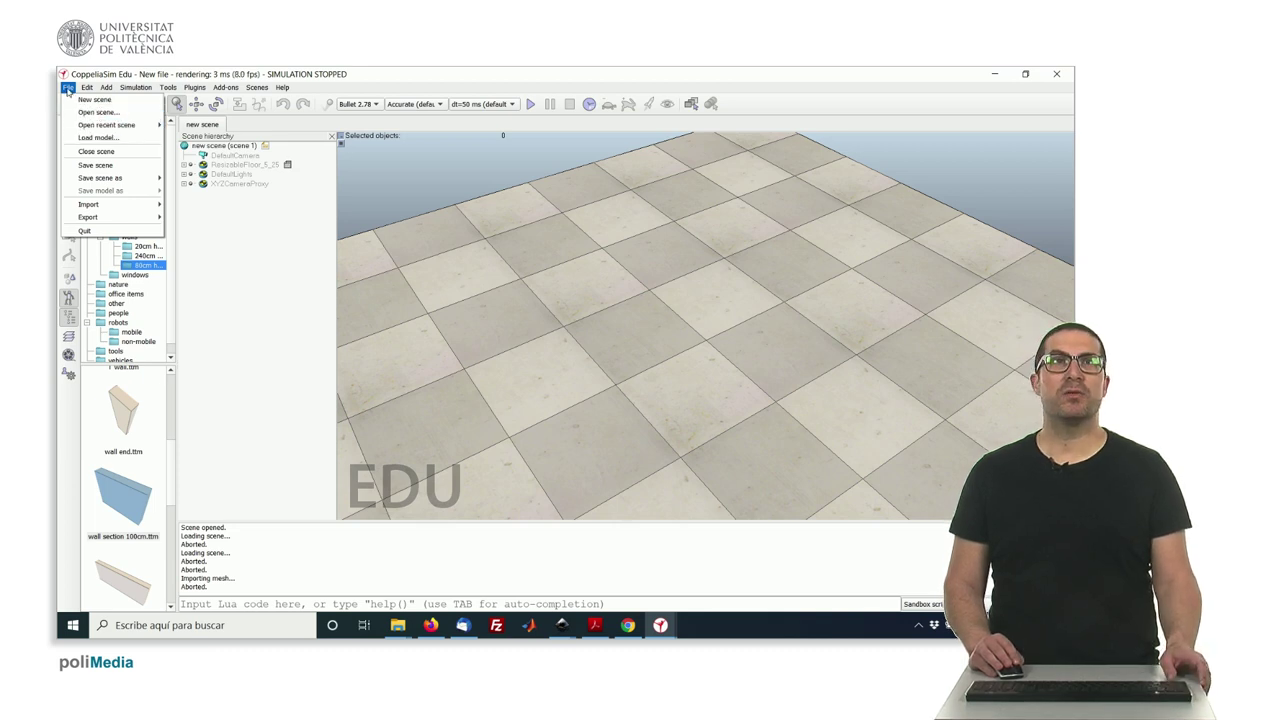
{"action": "mouse_move", "coordinate": [140, 204]}
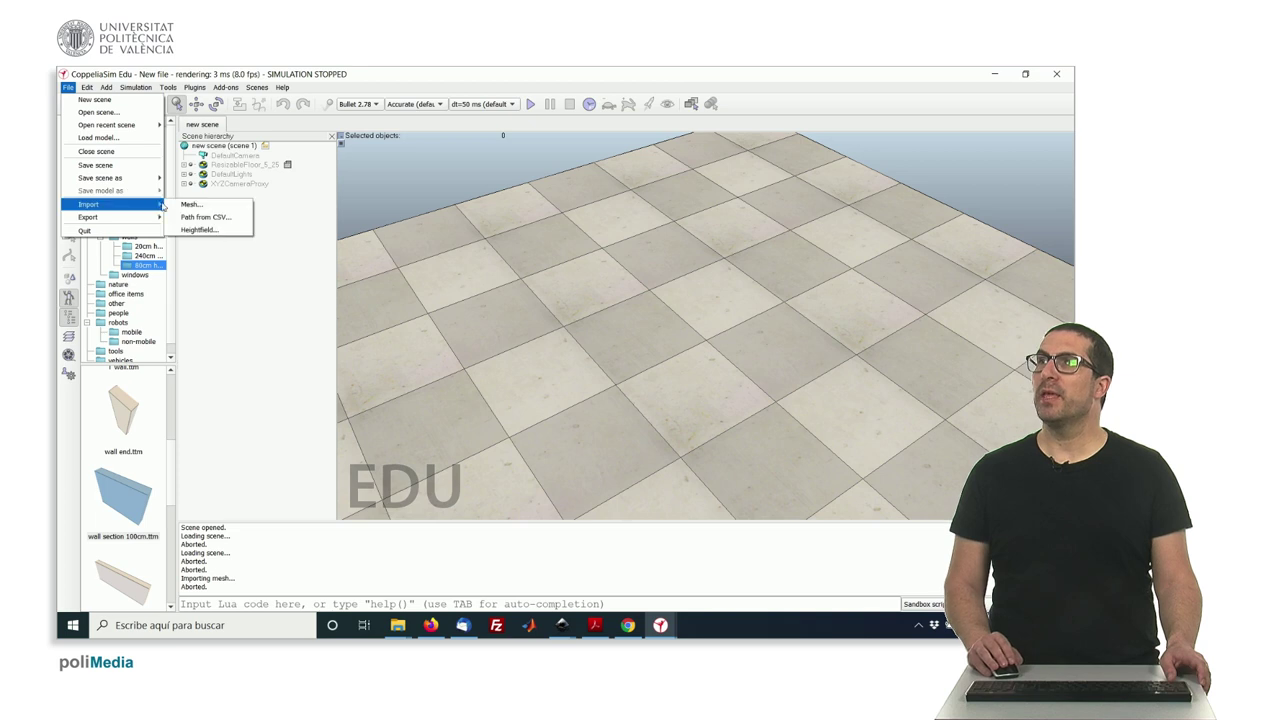
{"action": "left_click", "coordinate": [188, 205]}
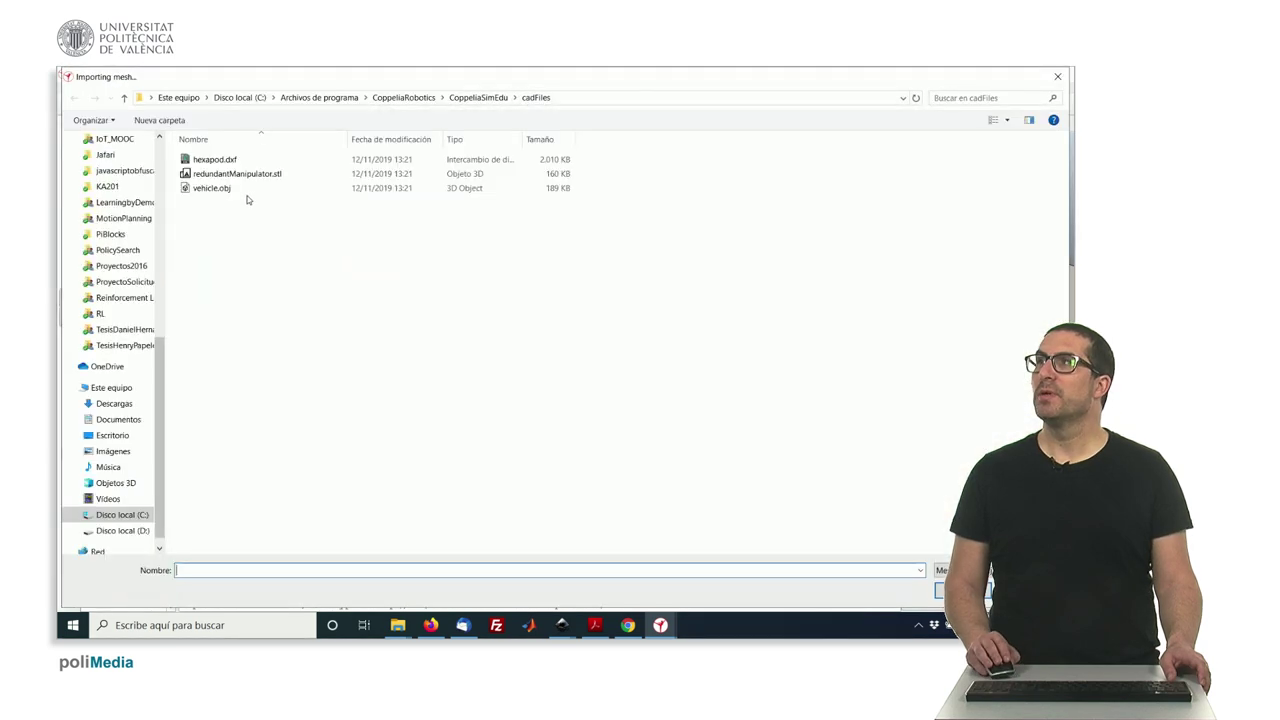
{"action": "scroll", "coordinate": [158, 156], "scroll_direction": "up", "scroll_amount": 8}
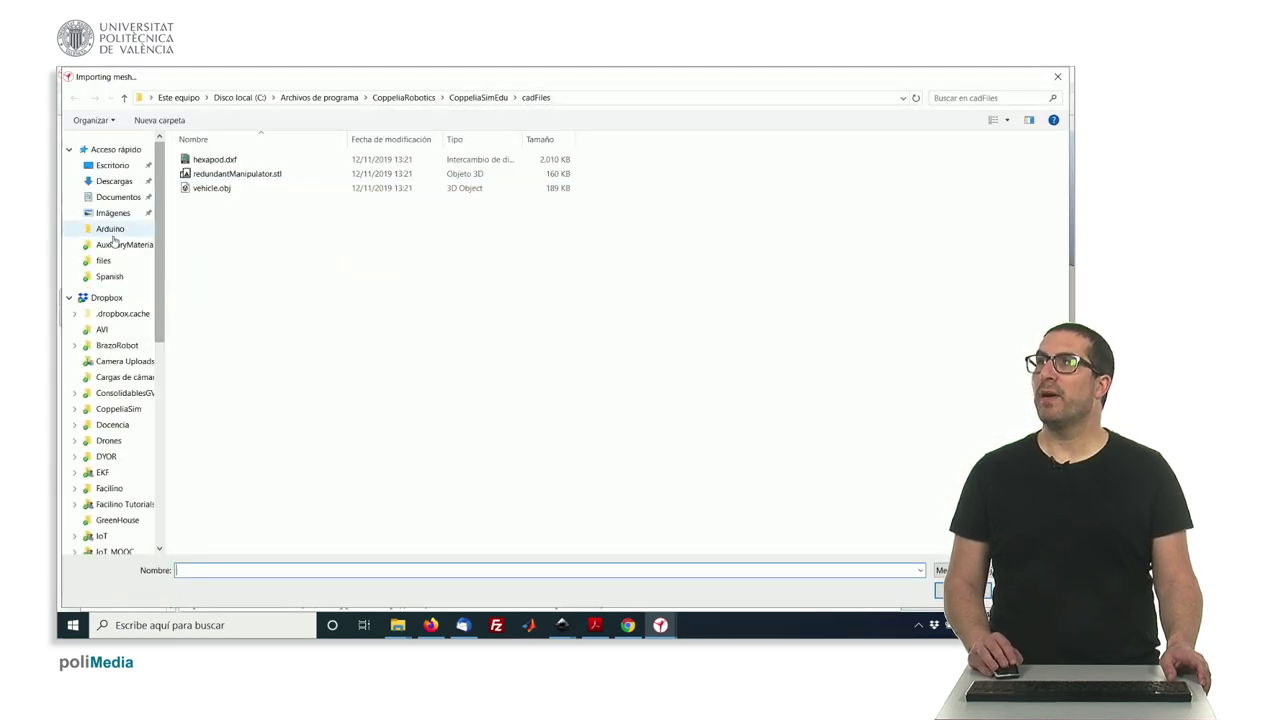
{"action": "left_click", "coordinate": [145, 258]}
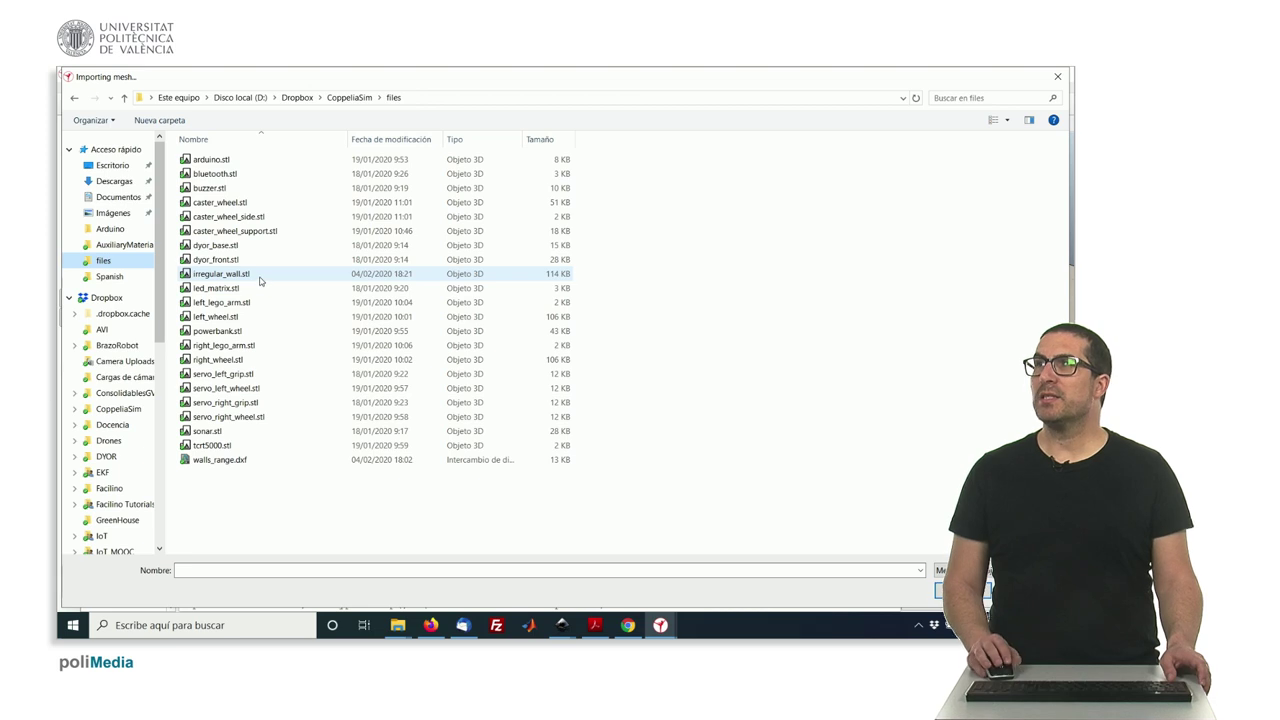
{"action": "left_click", "coordinate": [203, 249]}
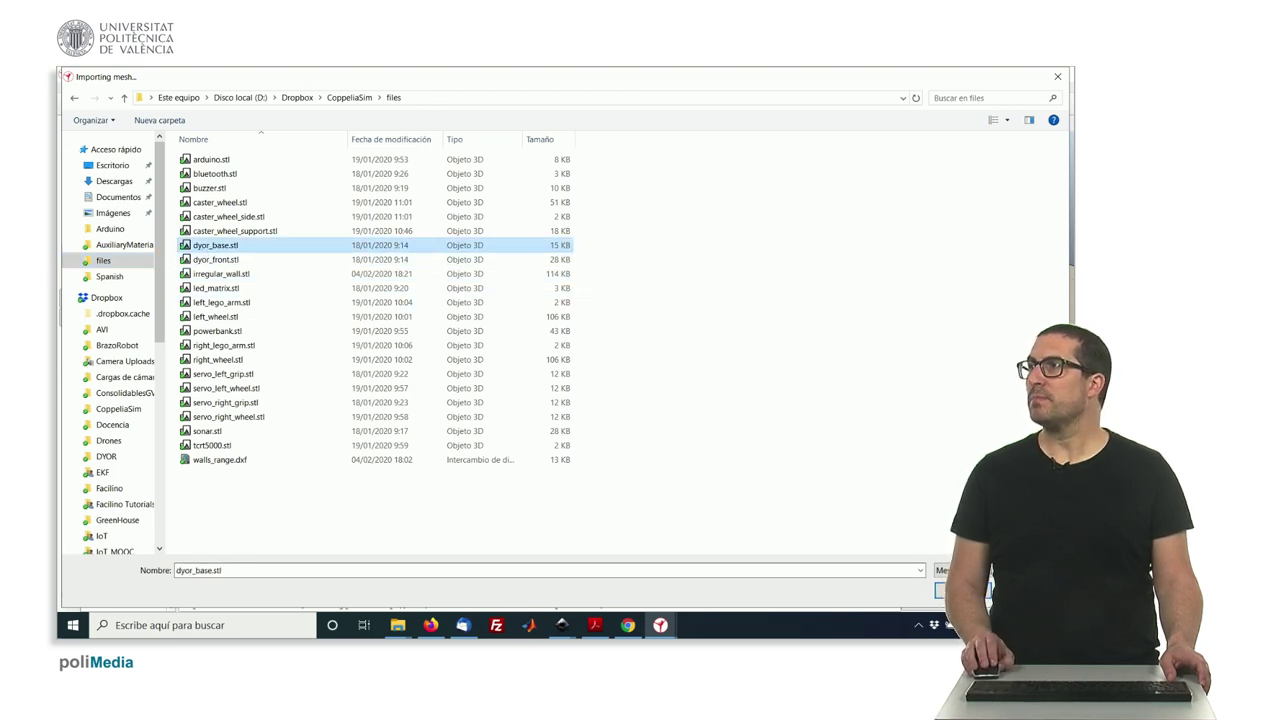
{"action": "key", "text": "Return"}
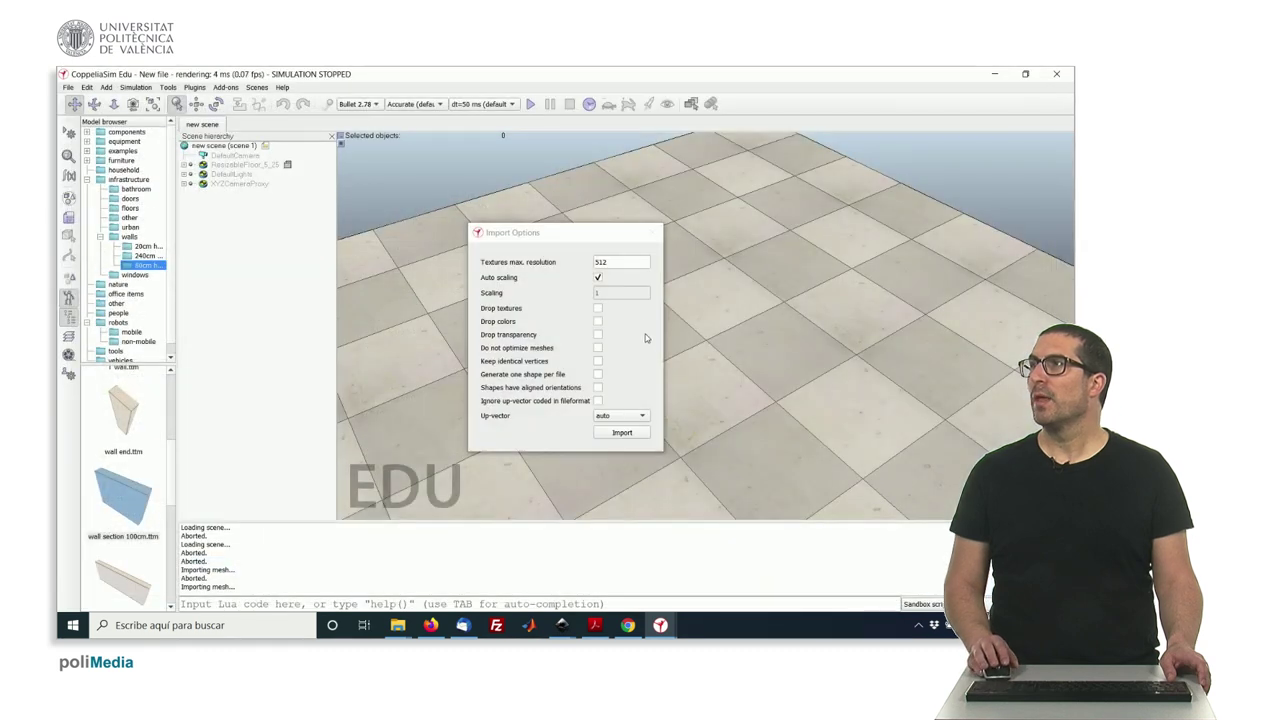
Turn off auto scaling, set scaling to 0.001 and choose Z as the up-vector.
{"action": "left_click", "coordinate": [598, 278]}
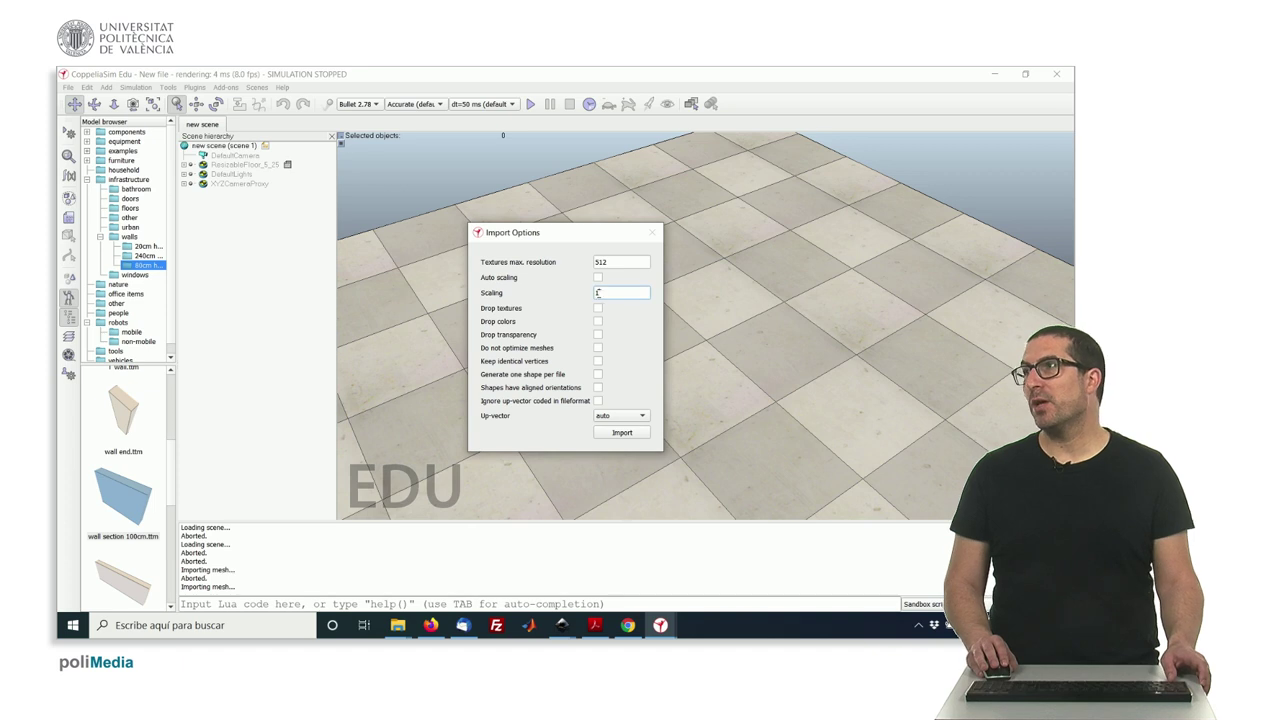
{"action": "key", "text": "BackSpace"}
{"action": "type", "text": "0"}
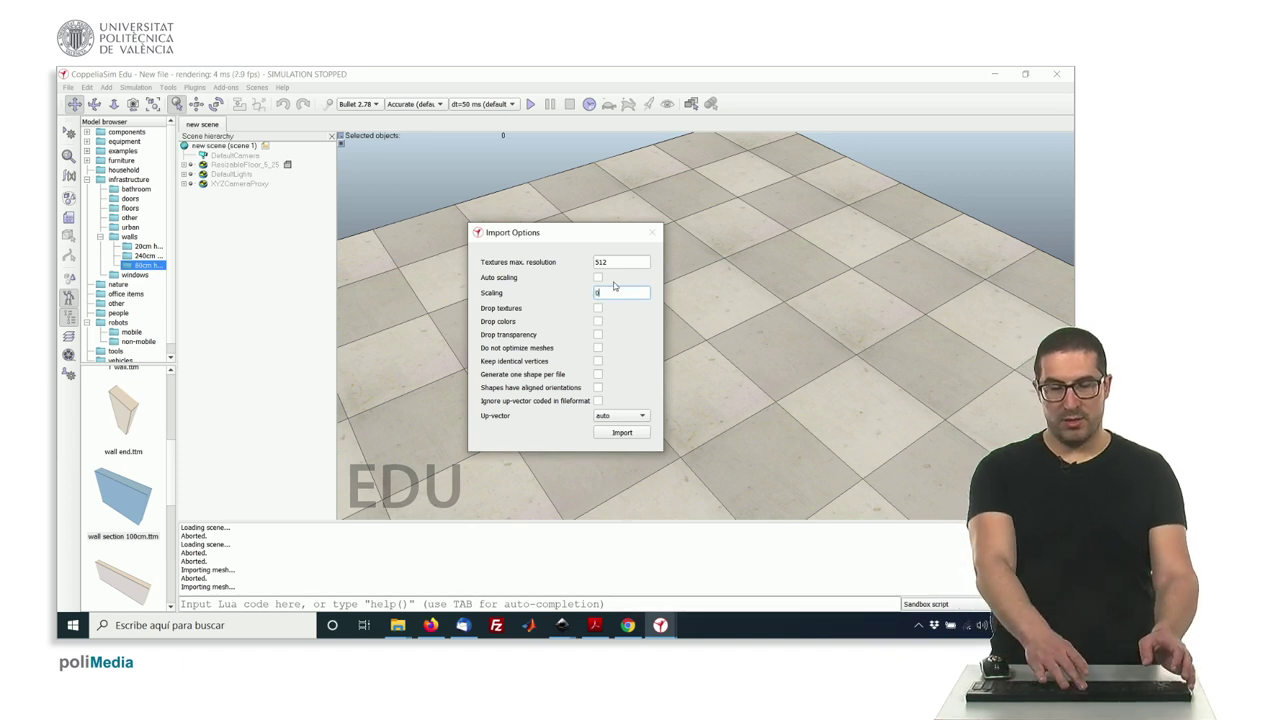
{"action": "type", "text": ".00"}
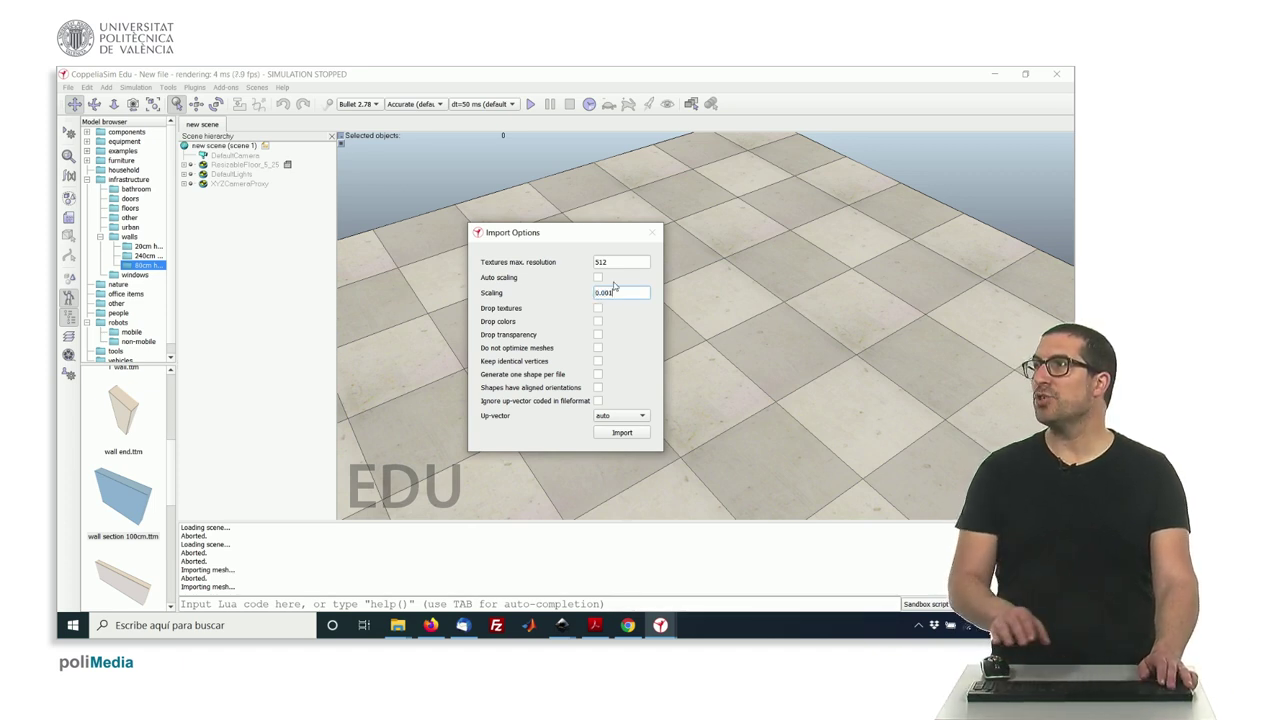
{"action": "type", "text": "1"}
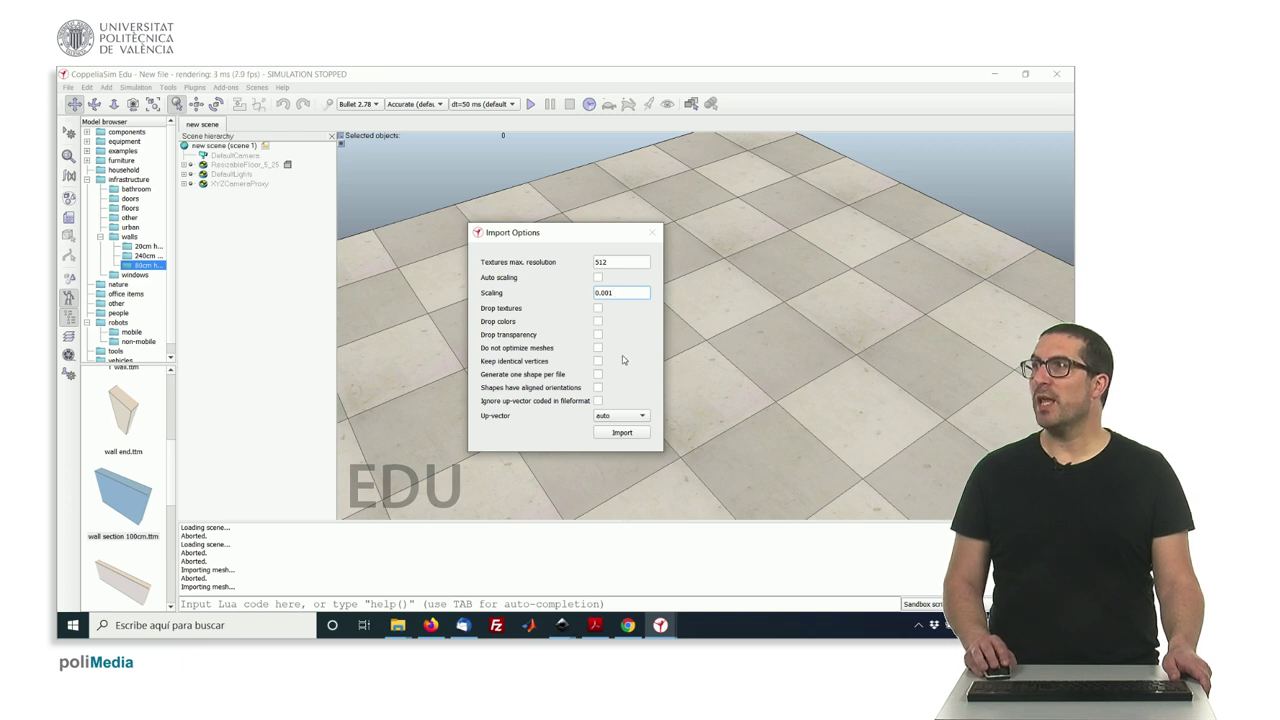
{"action": "left_click", "coordinate": [622, 417]}
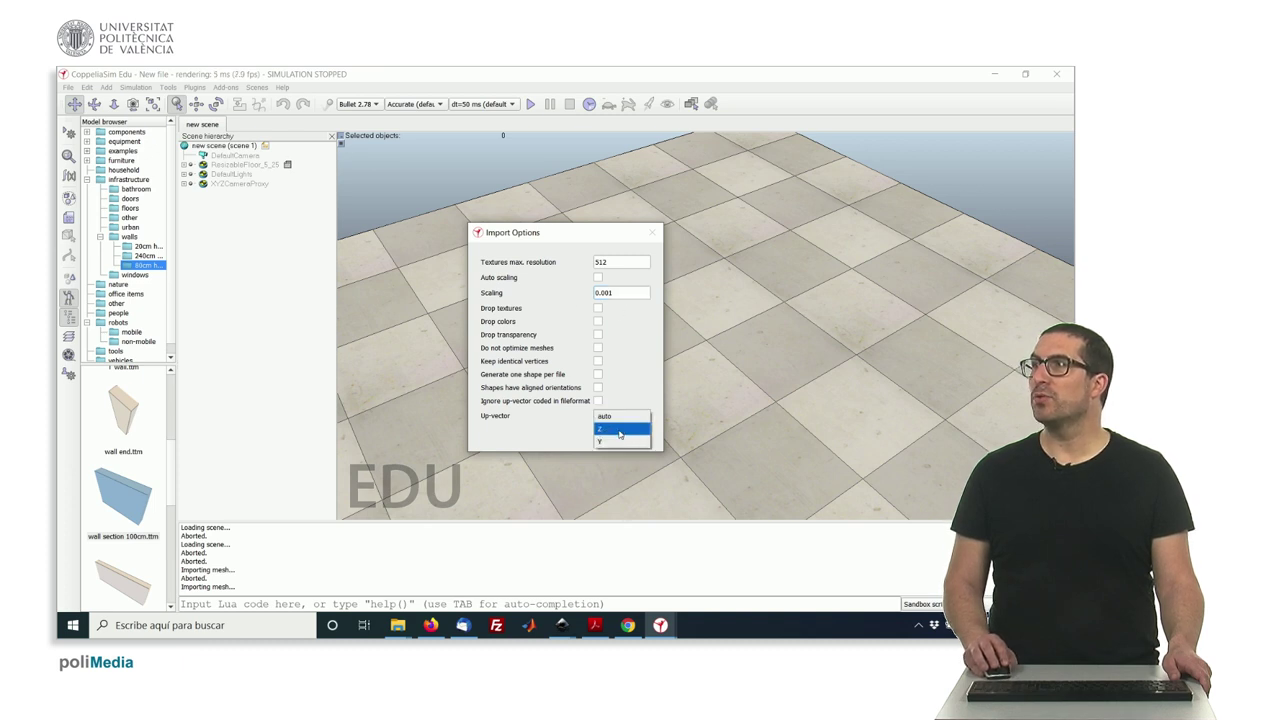
{"action": "left_click", "coordinate": [620, 430]}
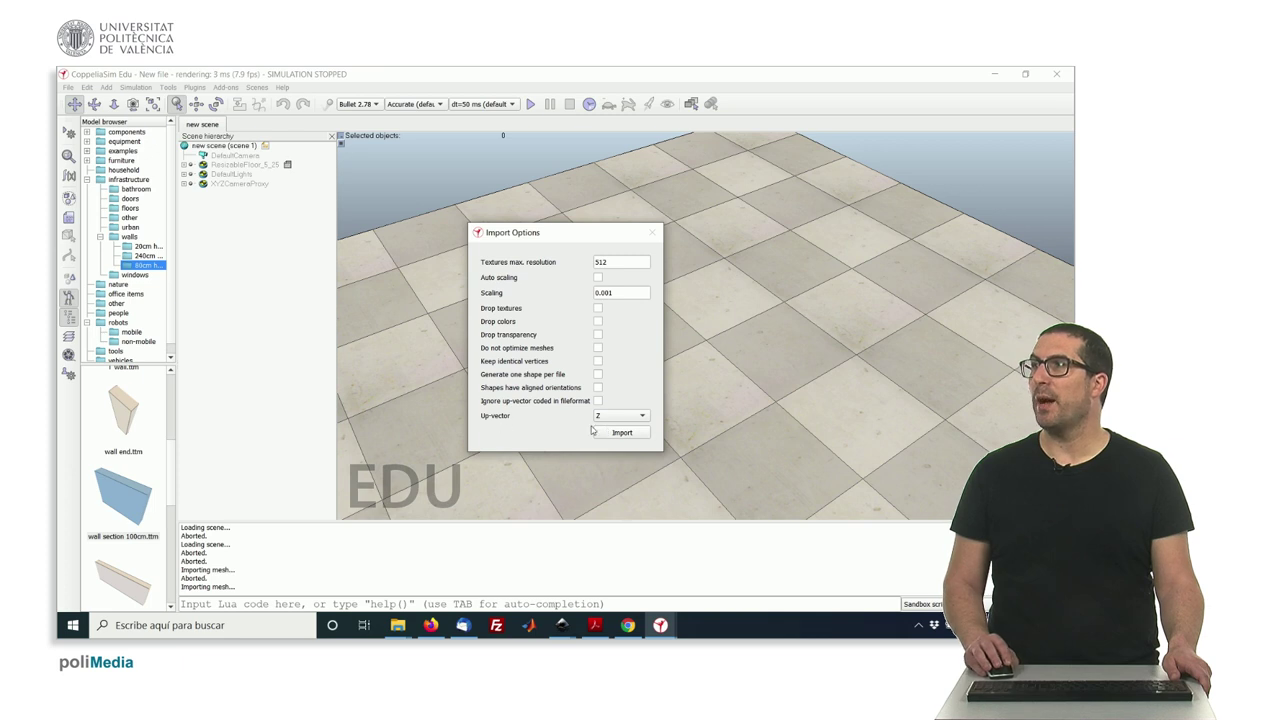
Import the base mesh and fit and orbit the view to inspect the plate.
{"action": "left_click", "coordinate": [622, 433]}
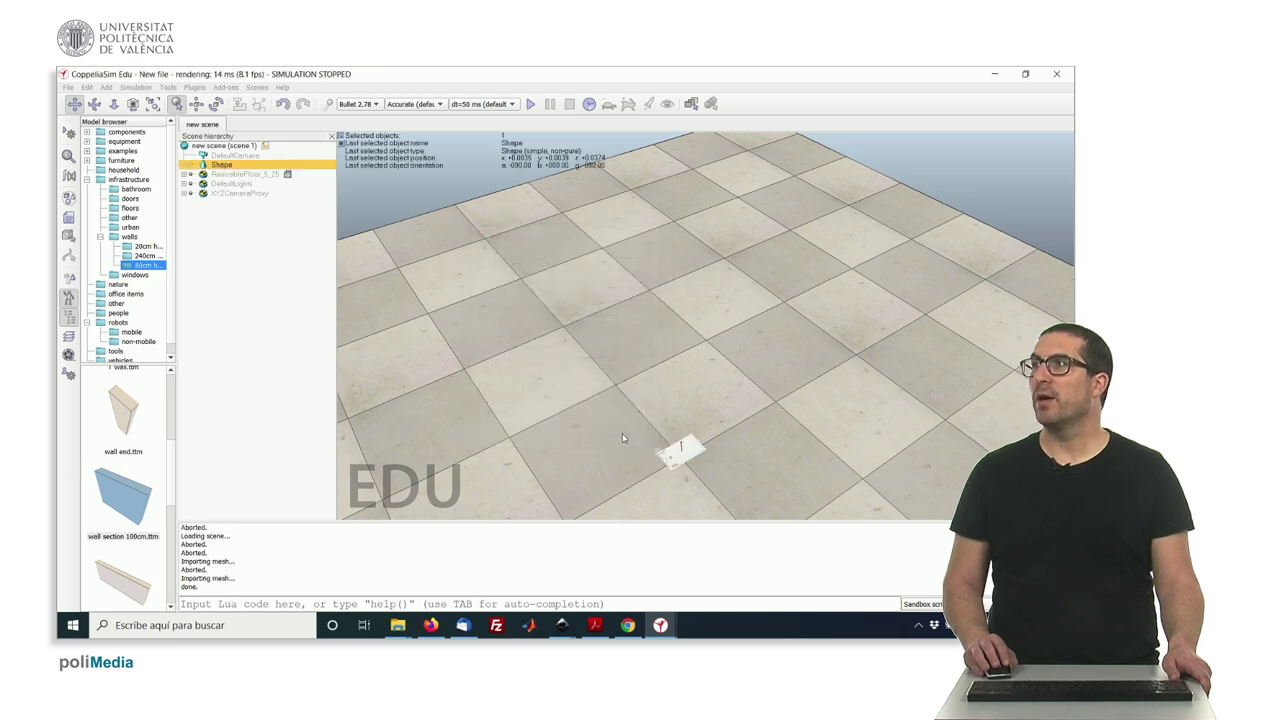
{"action": "left_click_drag", "start_coordinate": [679, 470], "coordinate": [690, 477]}
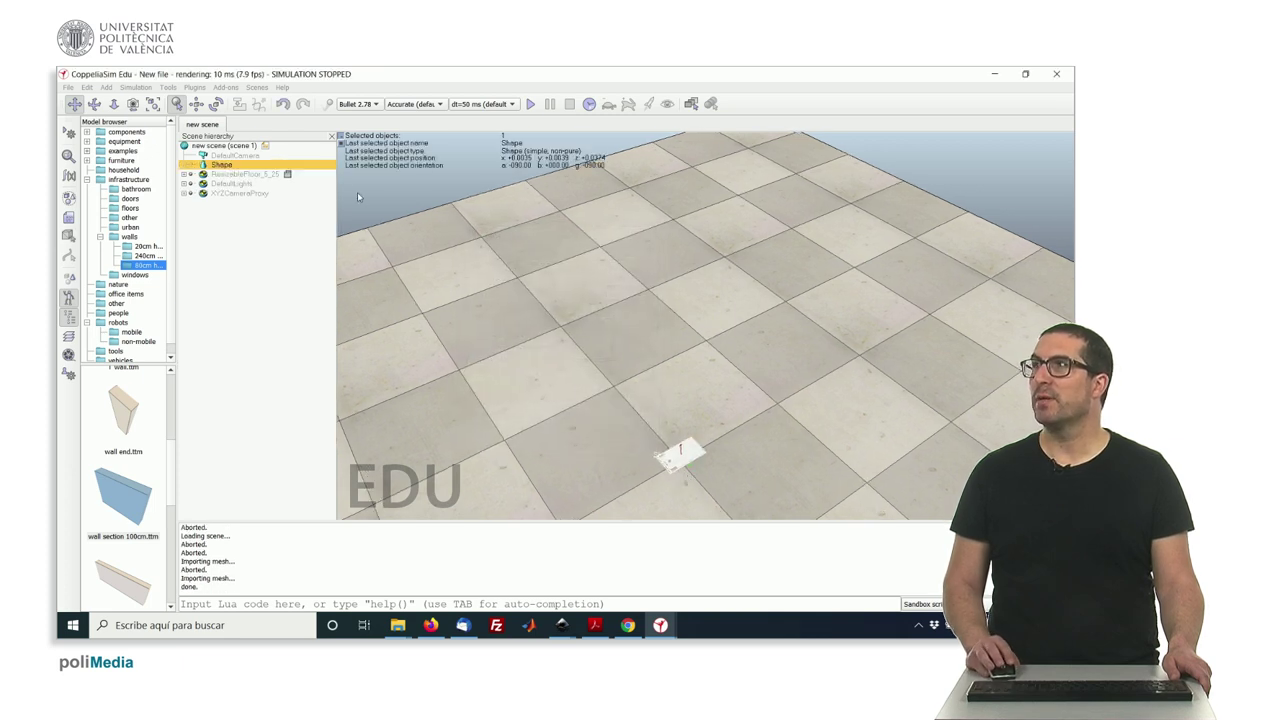
{"action": "left_click", "coordinate": [152, 104]}
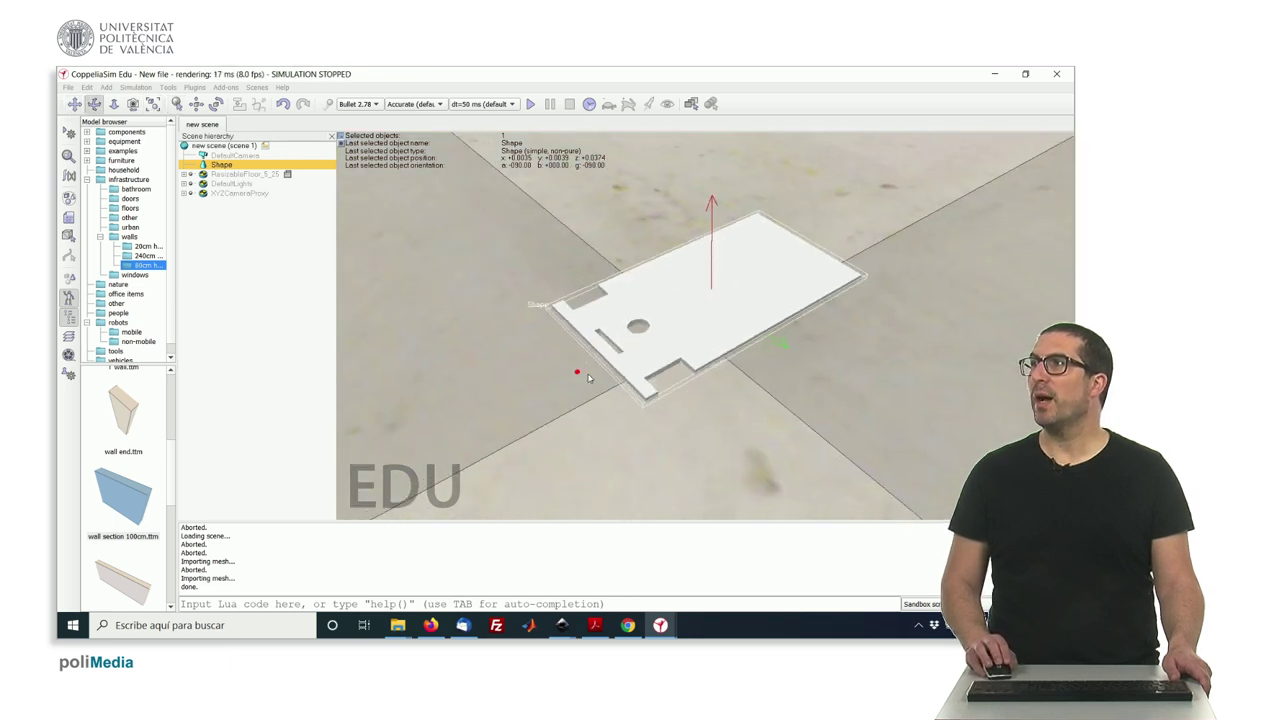
{"action": "left_click_drag", "start_coordinate": [589, 378], "coordinate": [845, 366]}
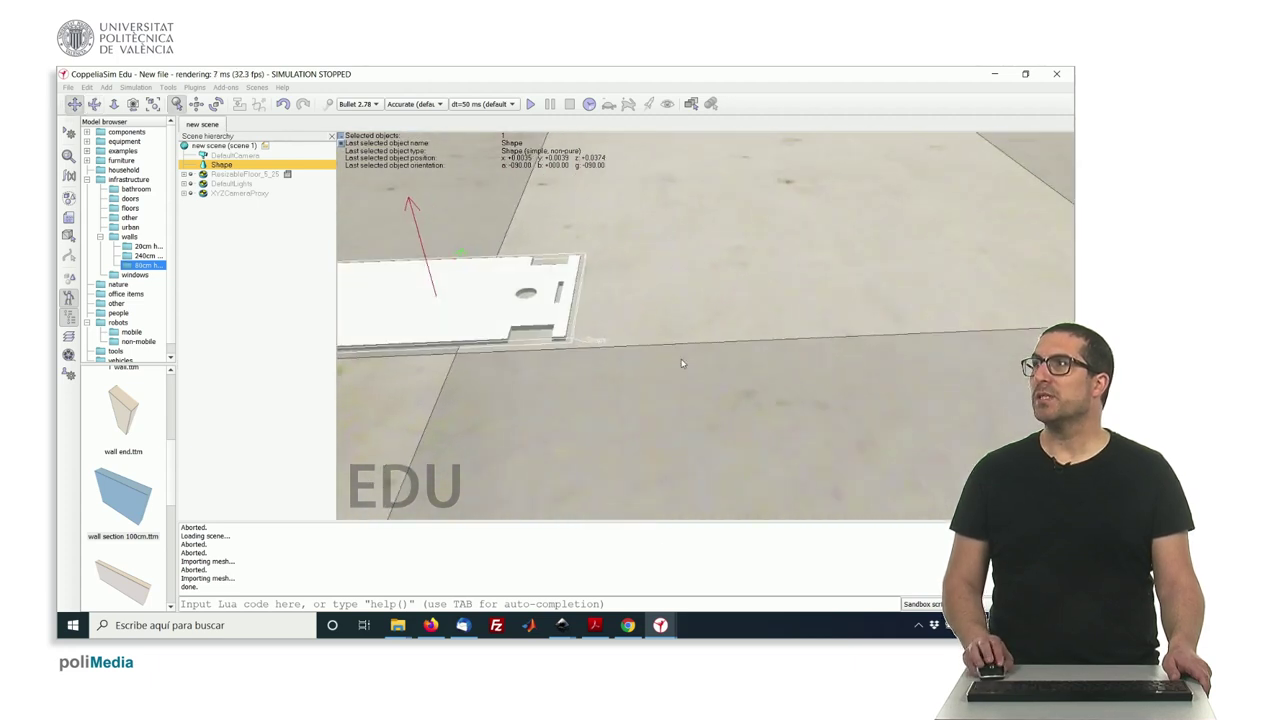
{"action": "left_click", "coordinate": [600, 362]}
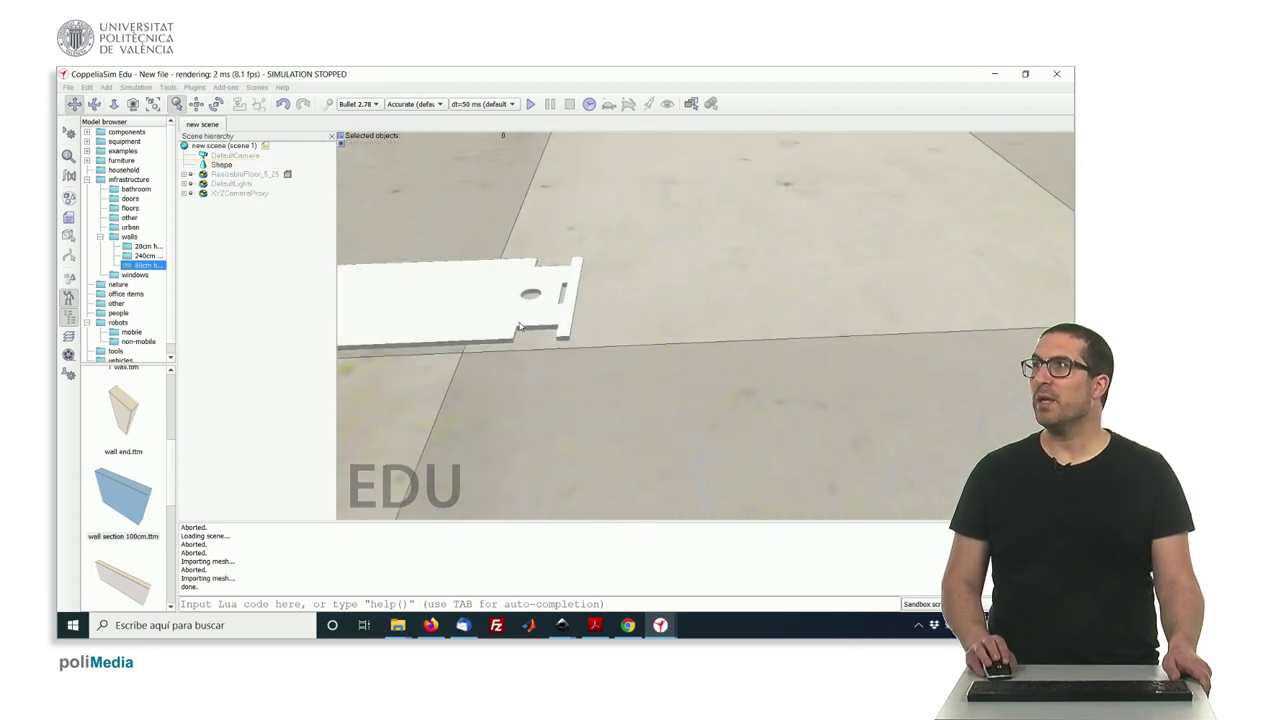
{"action": "left_click_drag", "start_coordinate": [519, 326], "coordinate": [490, 318]}
Rename the imported Shape to 'base'.
{"action": "left_click", "coordinate": [222, 165]}
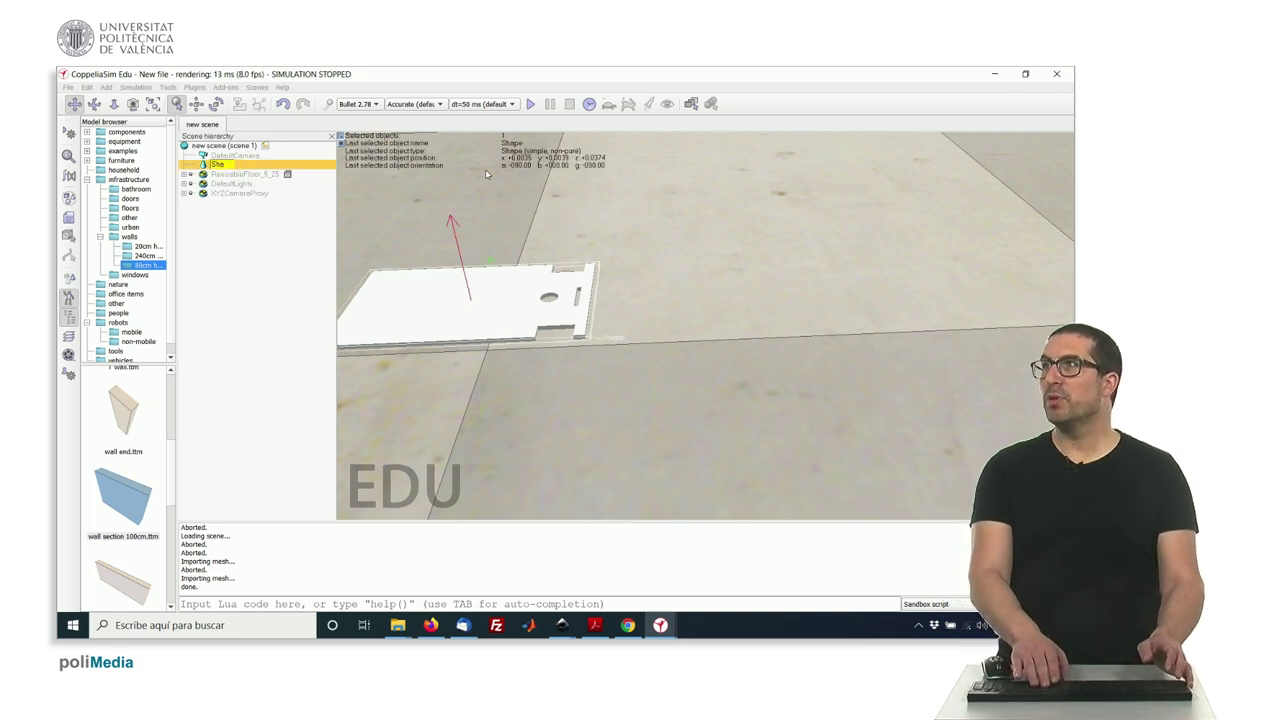
{"action": "type", "text": "bas"}
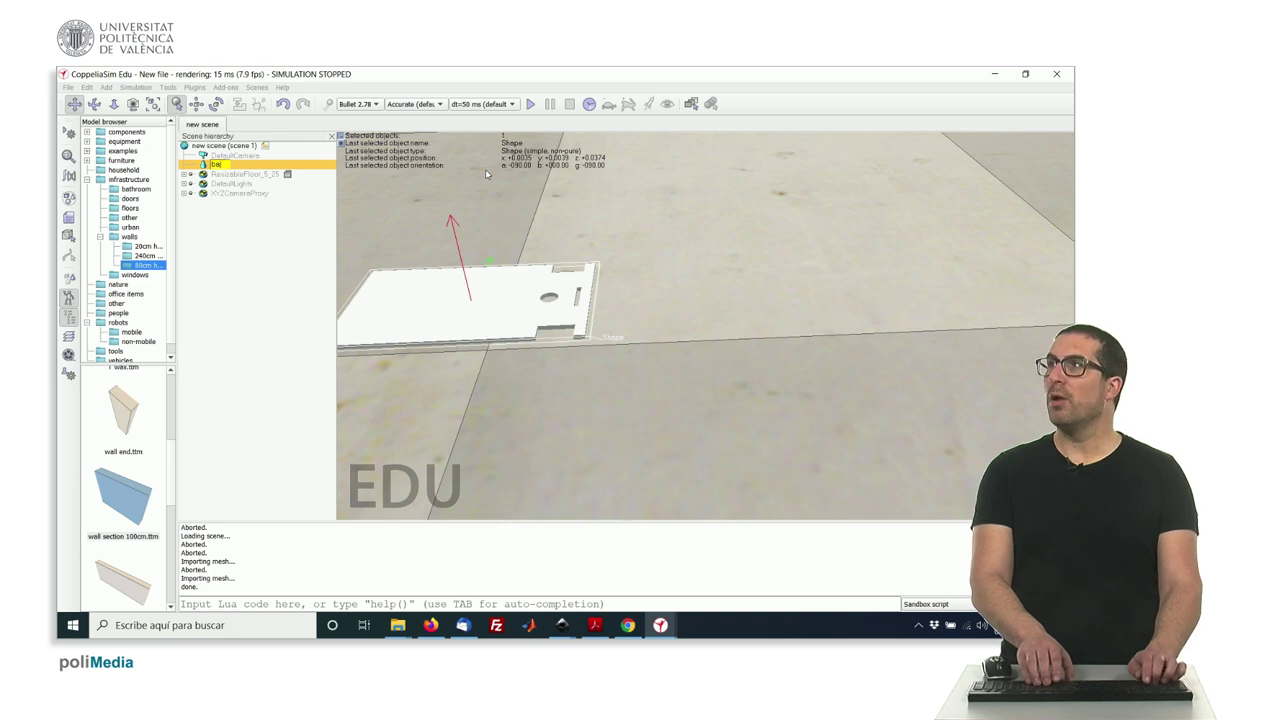
{"action": "type", "text": "e"}
{"action": "key", "text": "Return"}
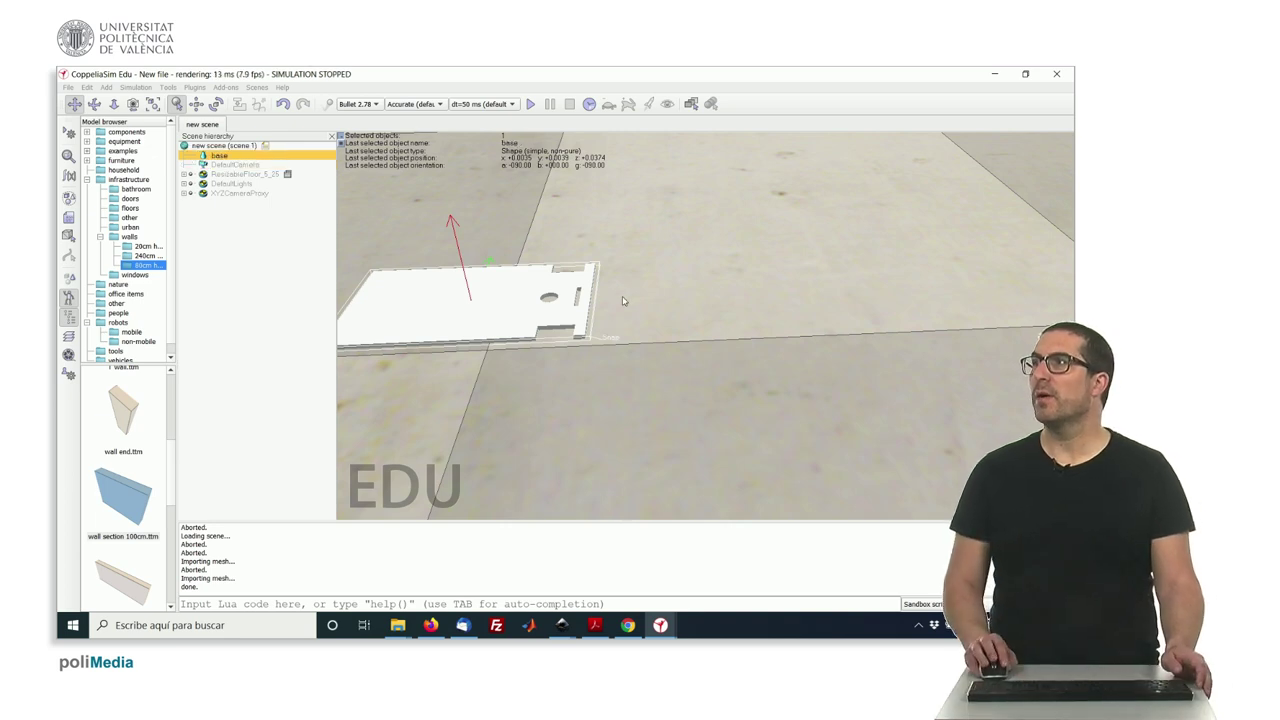
{"action": "middle_click_drag", "start_coordinate": [623, 297], "coordinate": [492, 287]}
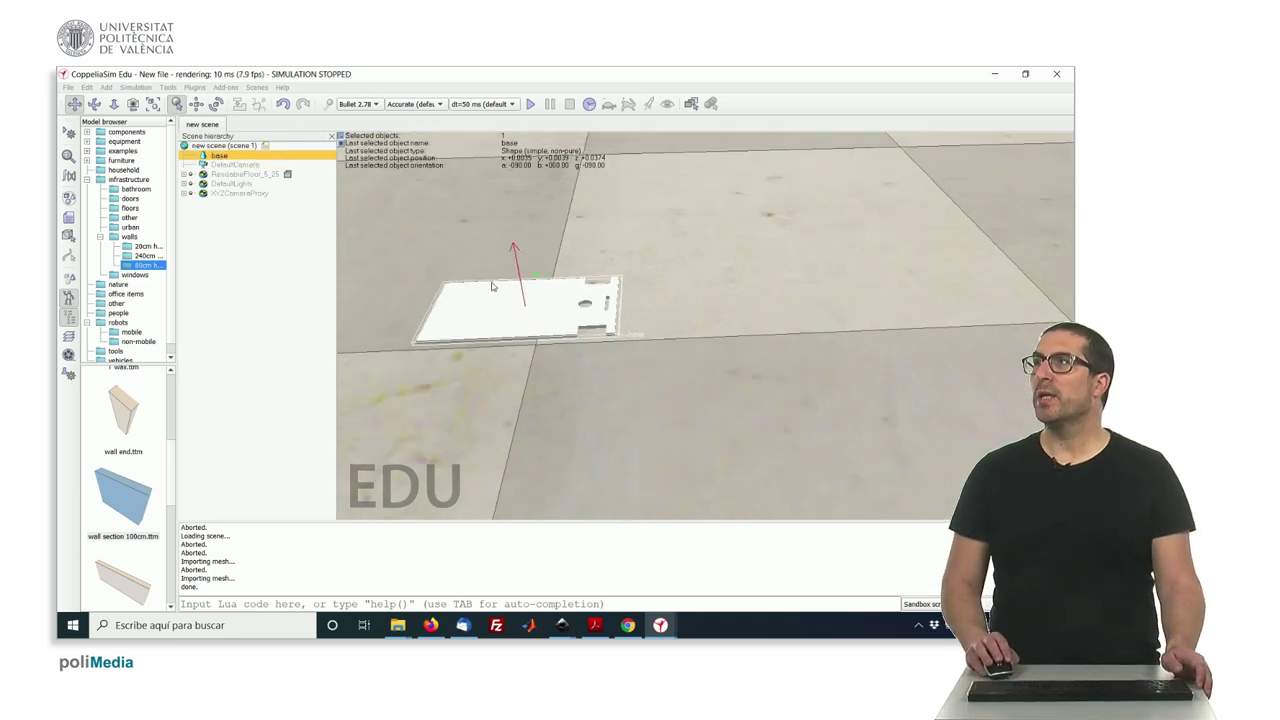
Start another mesh import and open dyor_front.stl from the files folder.
{"action": "left_click", "coordinate": [68, 88]}
{"action": "mouse_move", "coordinate": [113, 204]}
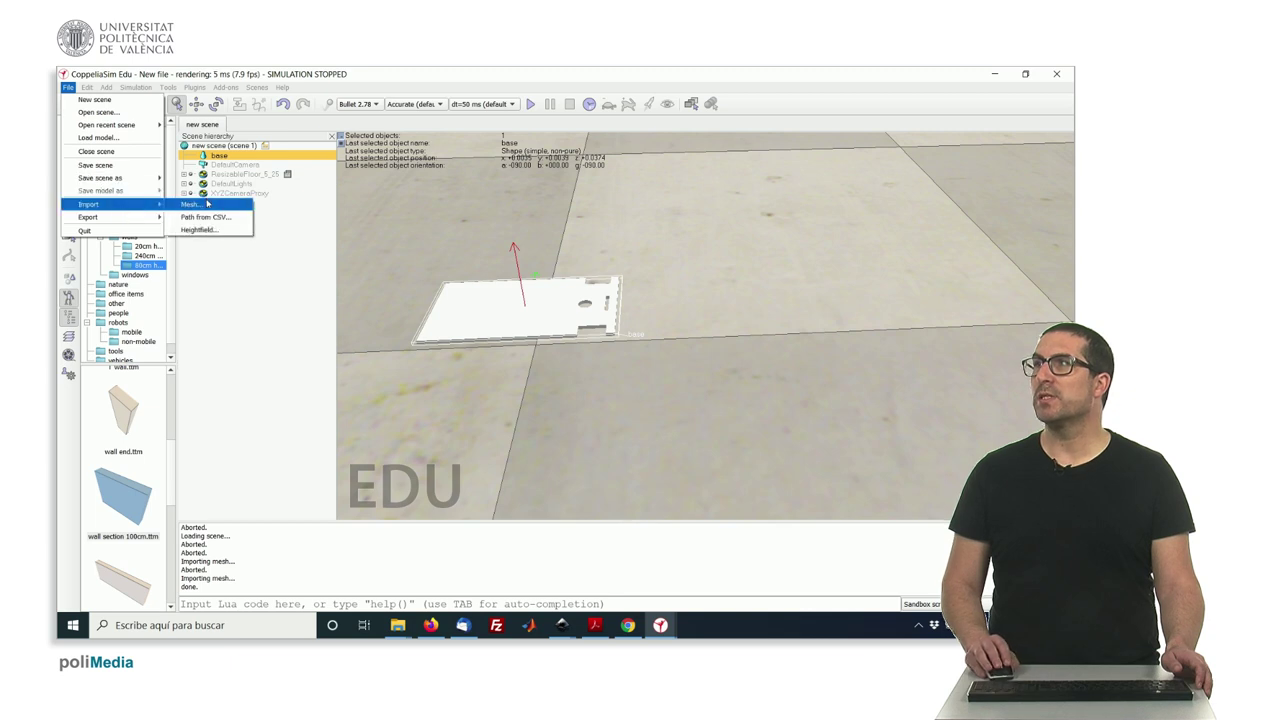
{"action": "left_click", "coordinate": [205, 204]}
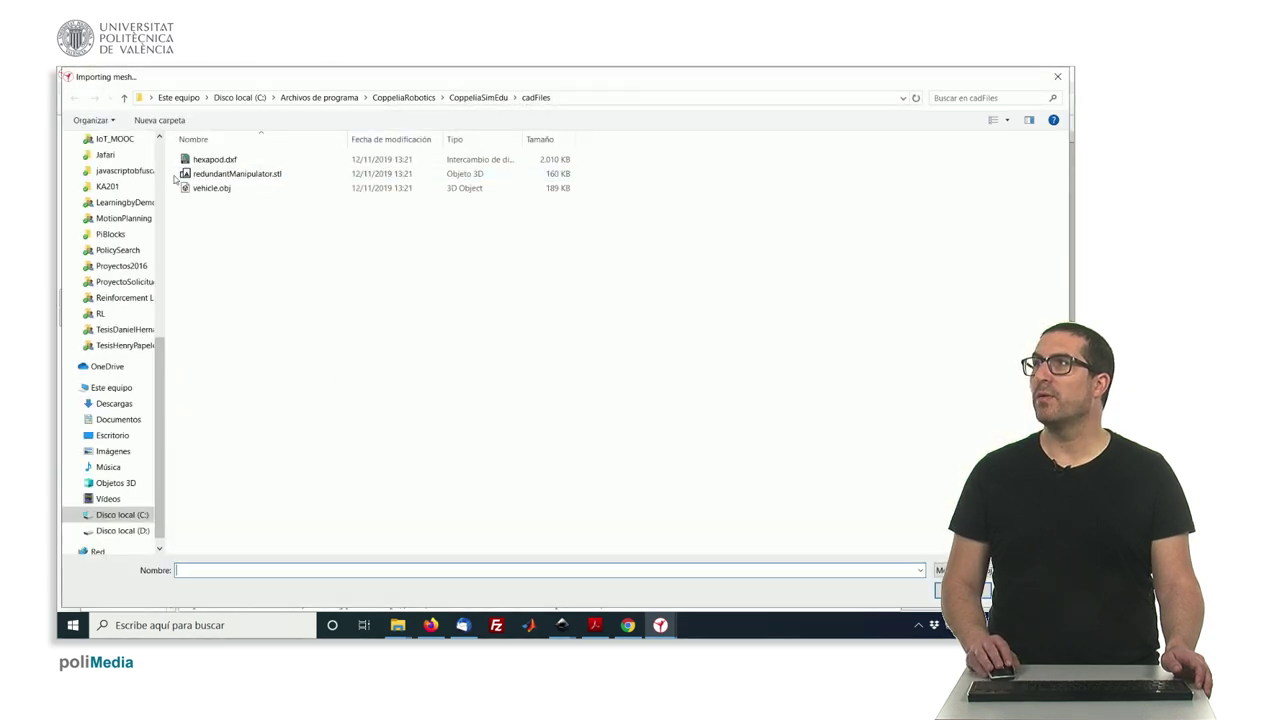
{"action": "scroll", "coordinate": [110, 250], "scroll_direction": "up", "scroll_amount": 8}
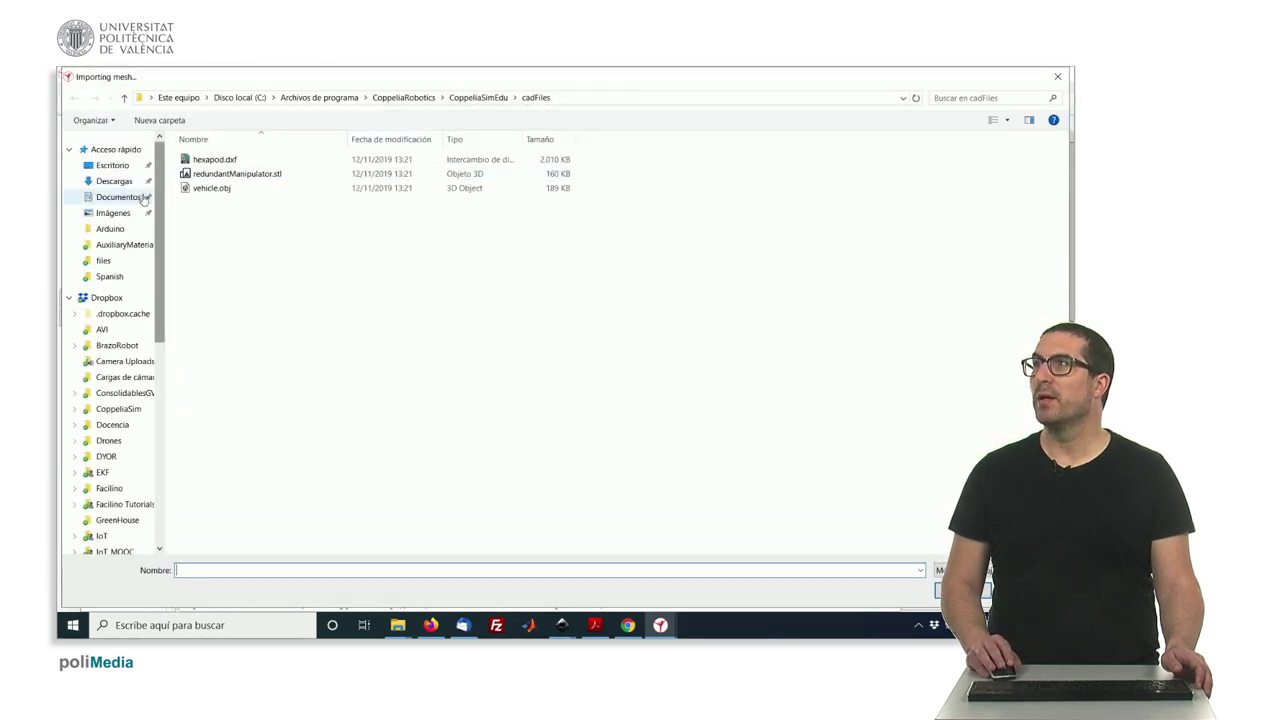
{"action": "left_click", "coordinate": [103, 260]}
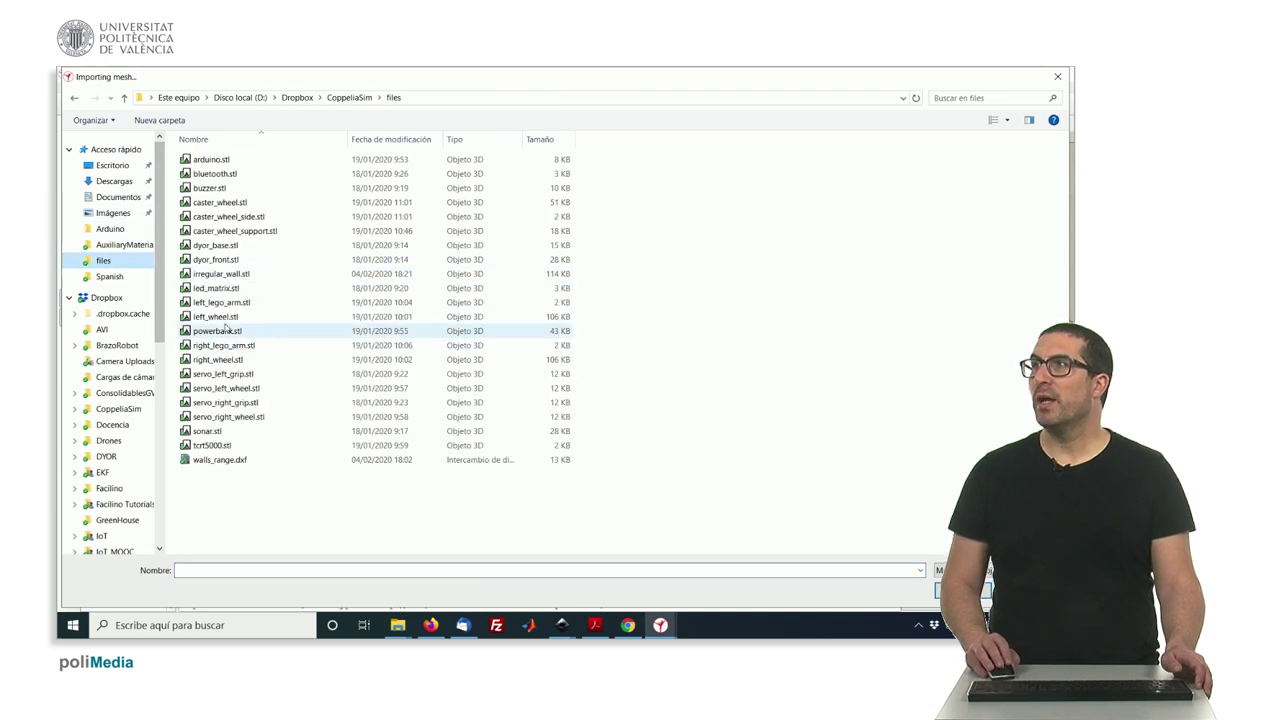
{"action": "double_click", "coordinate": [229, 260]}
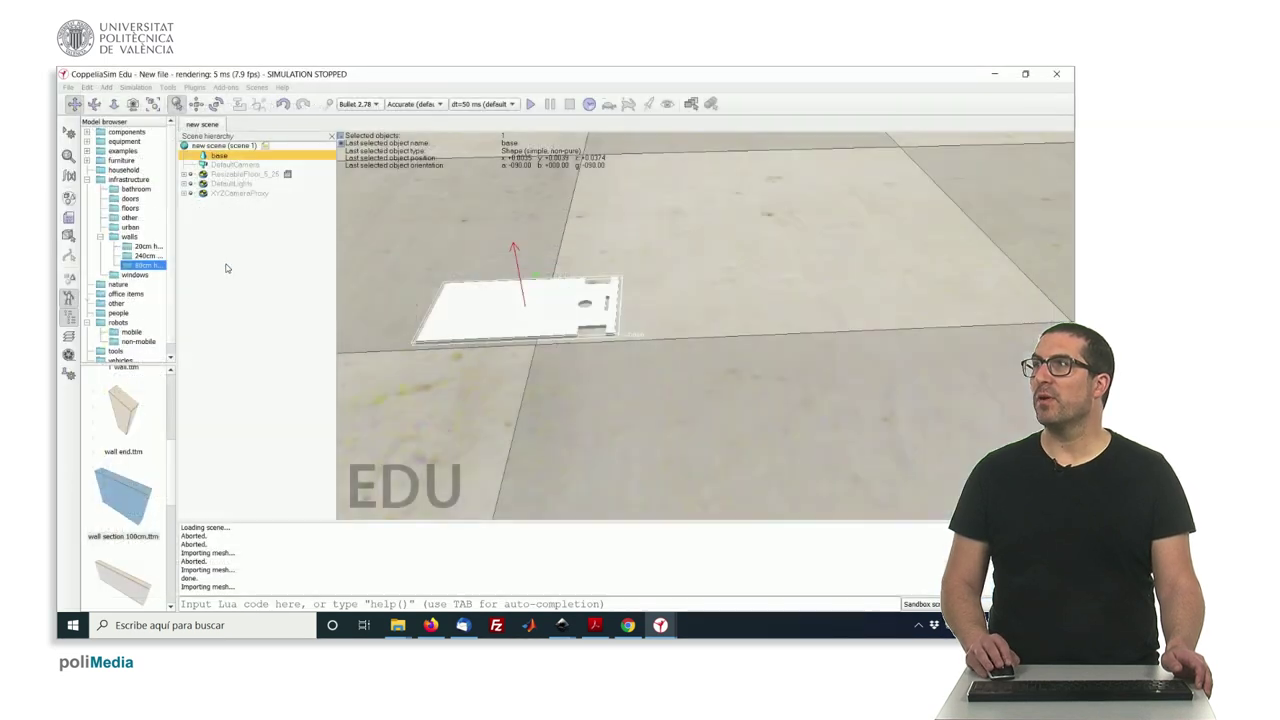
Turn off auto scaling, set scaling to 0.001 and pick the up-vector.
{"action": "left_click", "coordinate": [599, 277]}
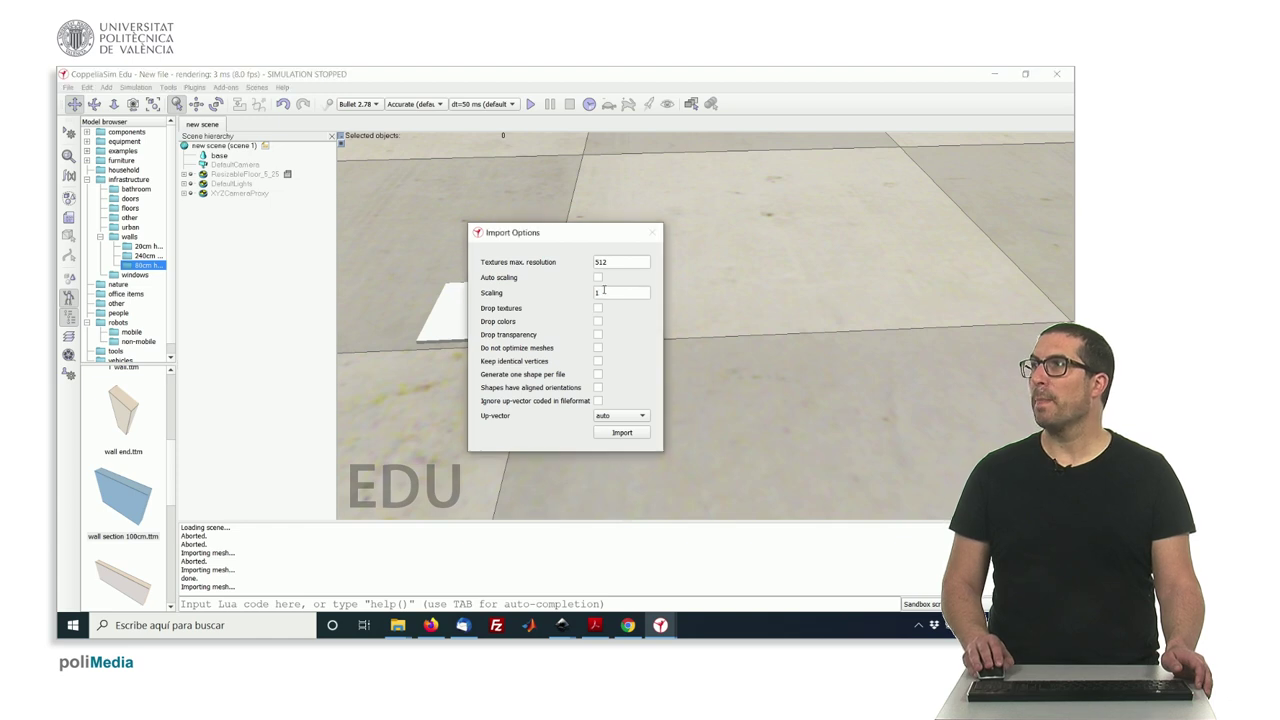
{"action": "type", "text": "0."}
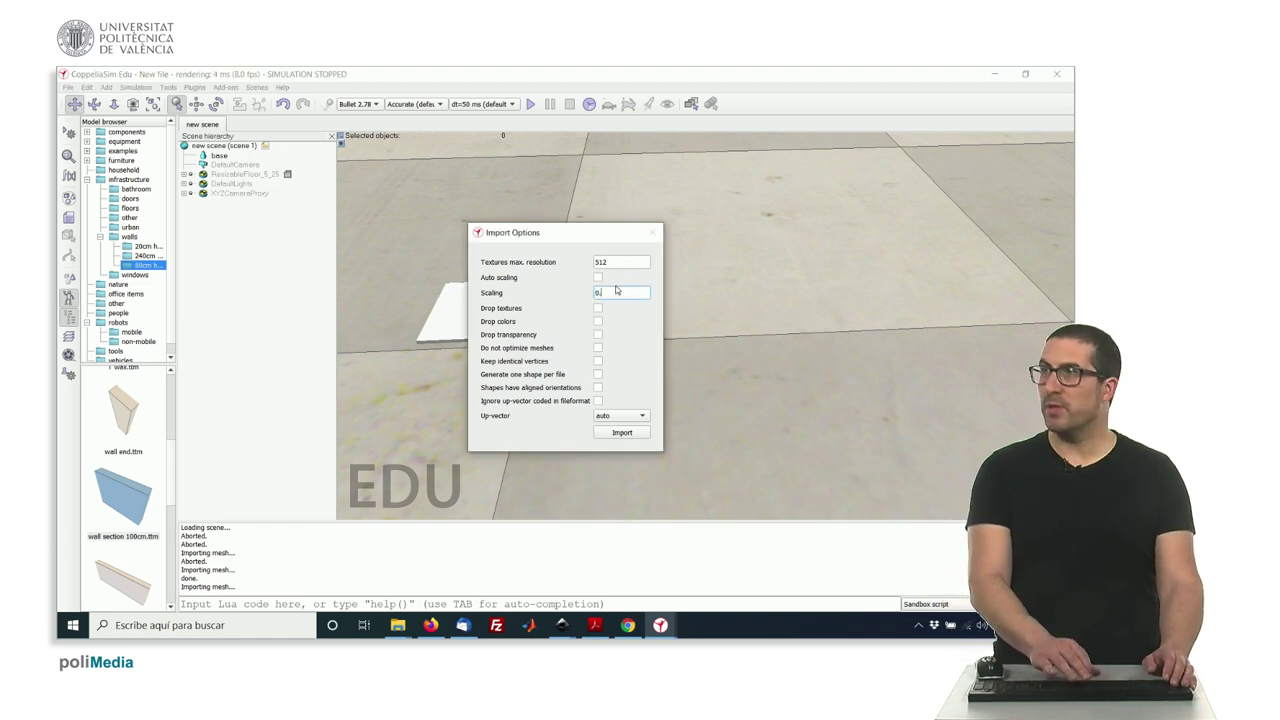
{"action": "type", "text": "001"}
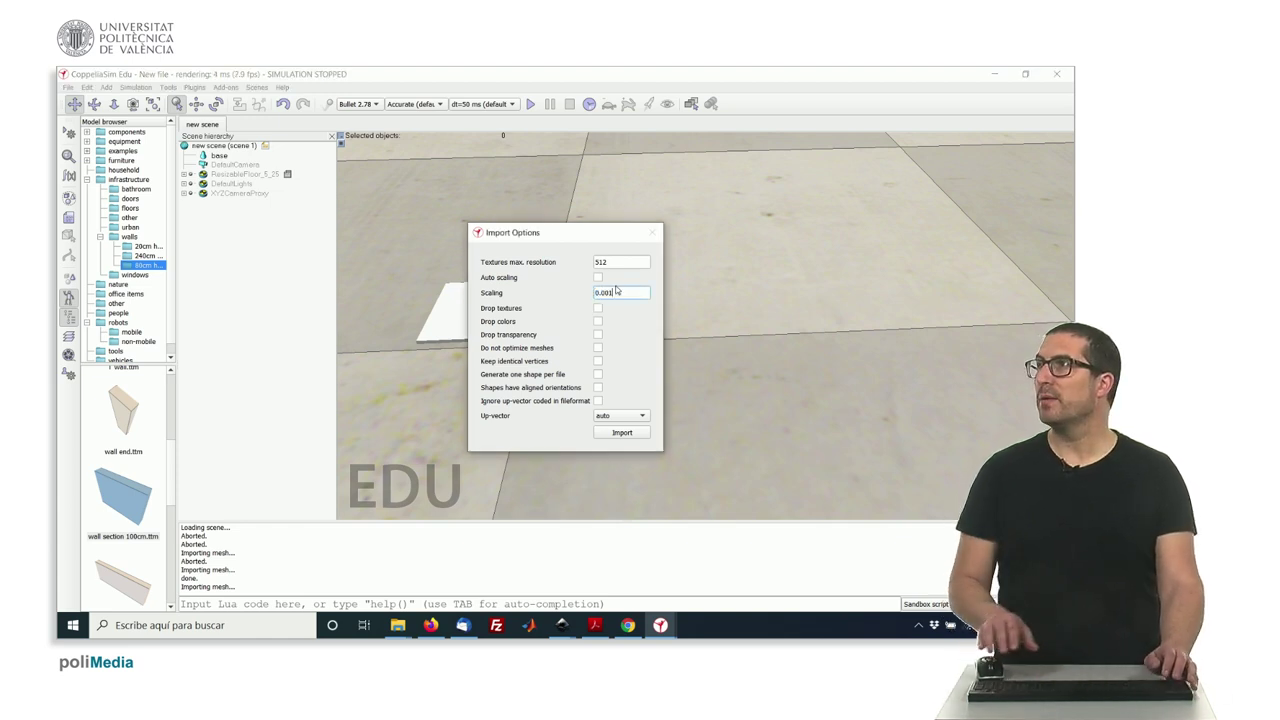
{"action": "left_click", "coordinate": [606, 420]}
{"action": "left_click", "coordinate": [608, 437]}
Import the front panel mesh and rename its Shape to 'front'.
{"action": "left_click", "coordinate": [620, 432]}
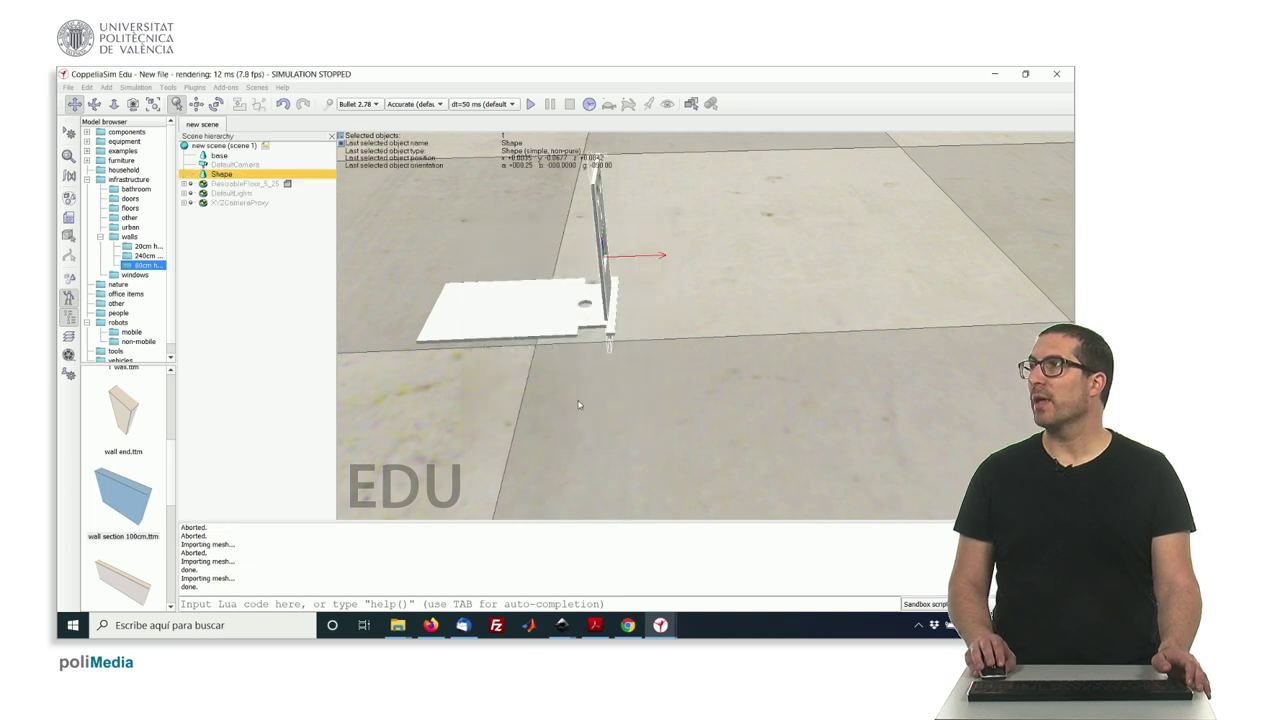
{"action": "middle_click_drag", "start_coordinate": [545, 362], "coordinate": [432, 263]}
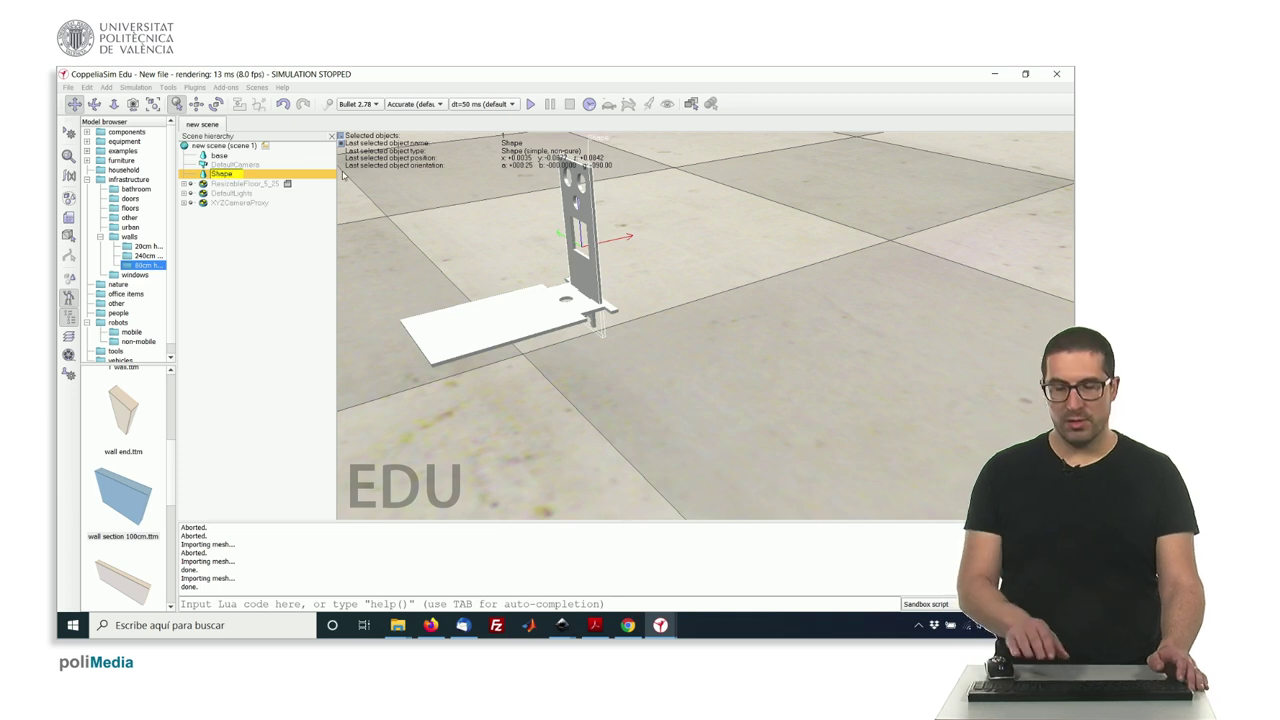
{"action": "key", "text": "BackSpace"}
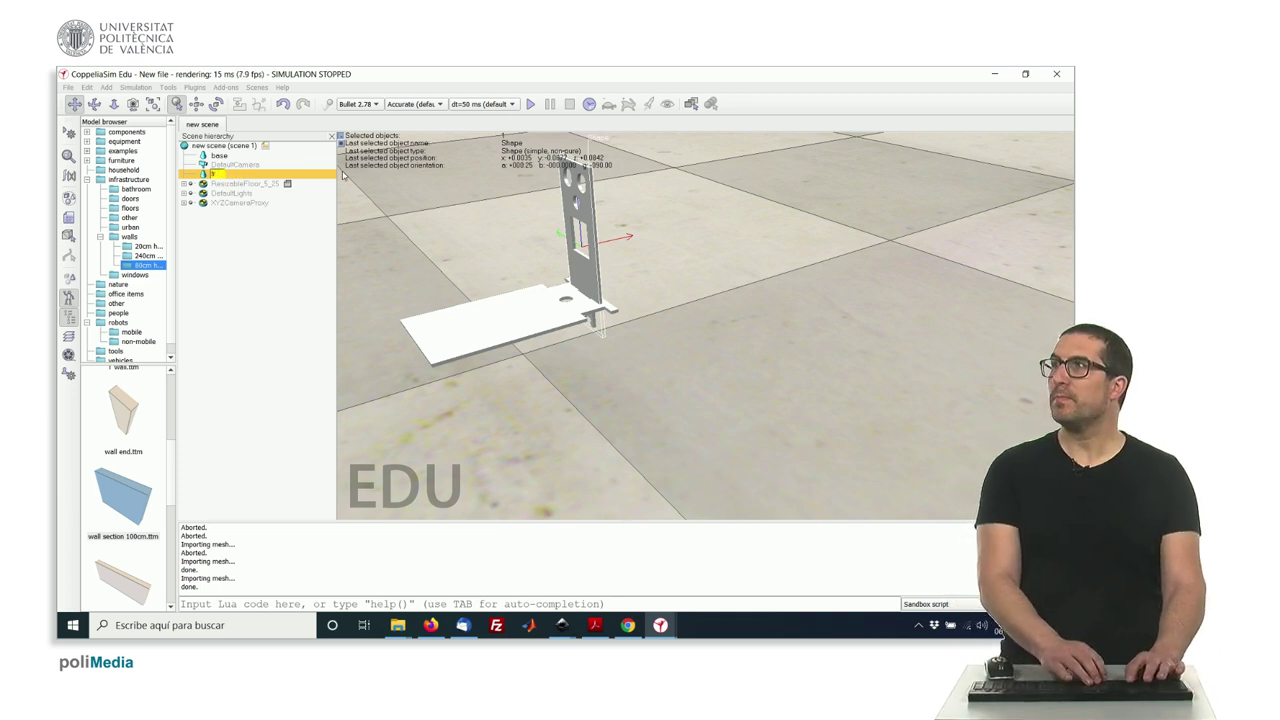
{"action": "type", "text": "front"}
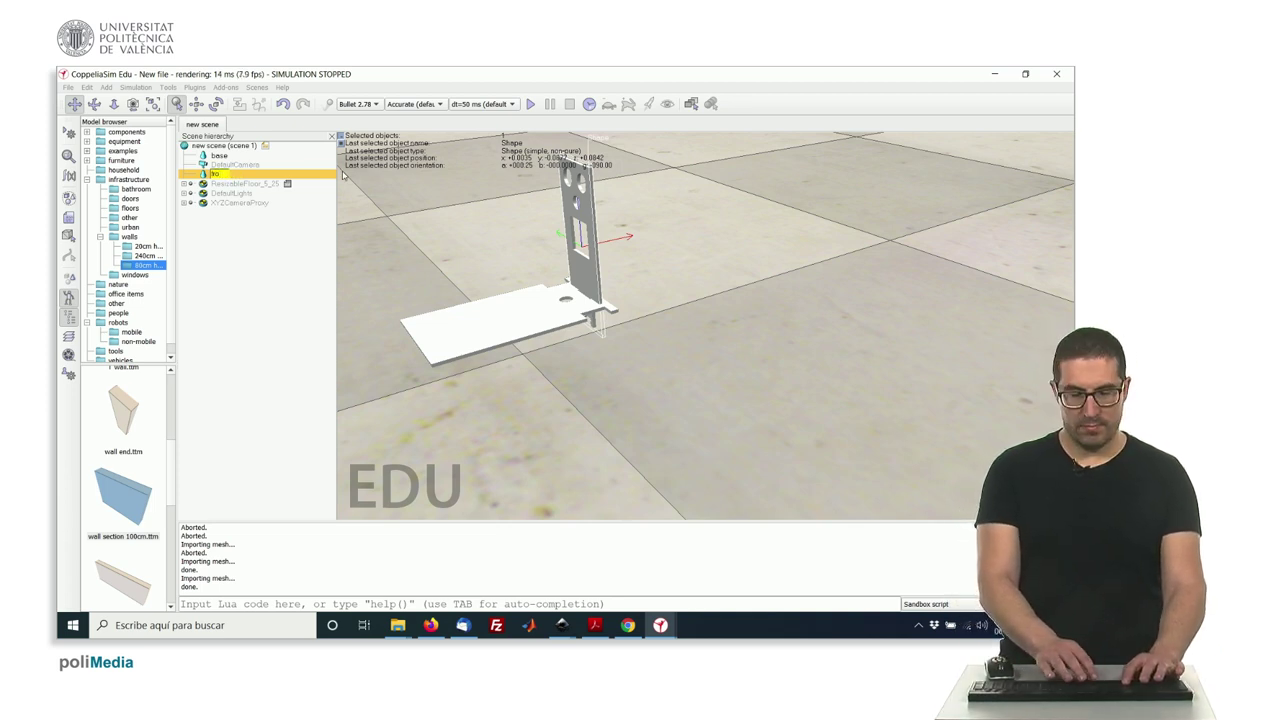
{"action": "key", "text": "Return"}
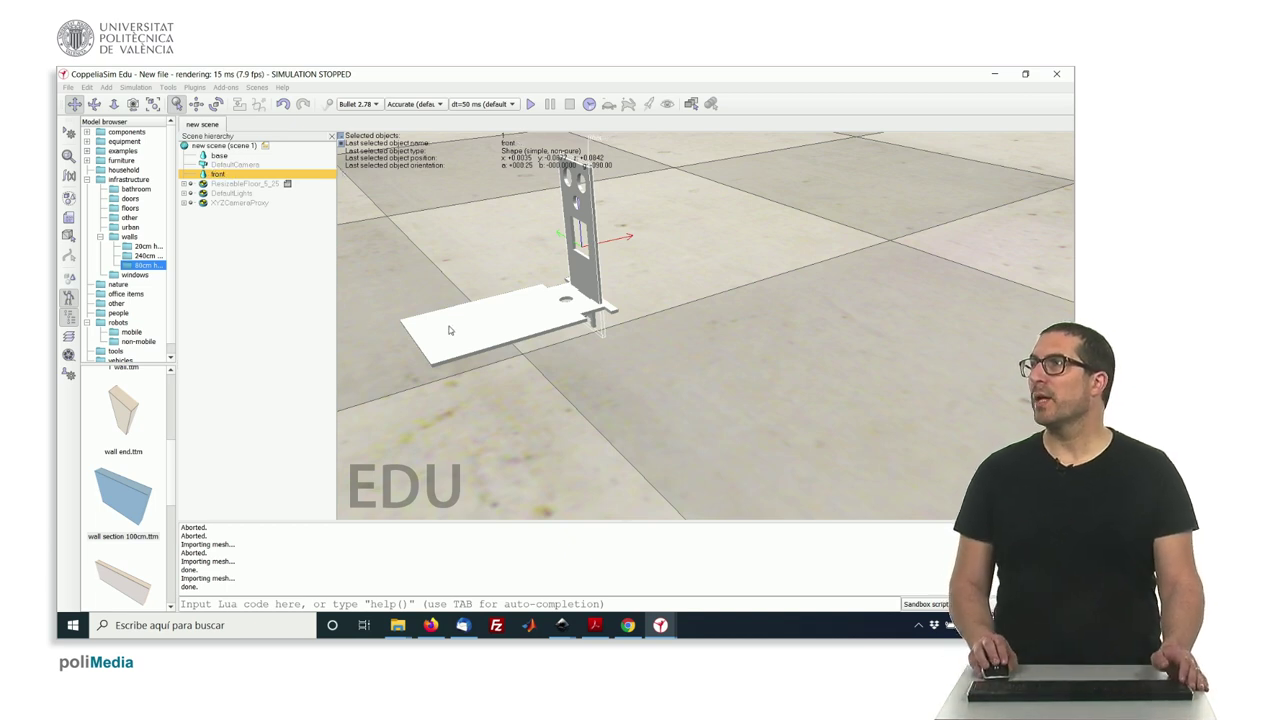
{"action": "left_click_drag", "start_coordinate": [449, 330], "coordinate": [218, 243]}
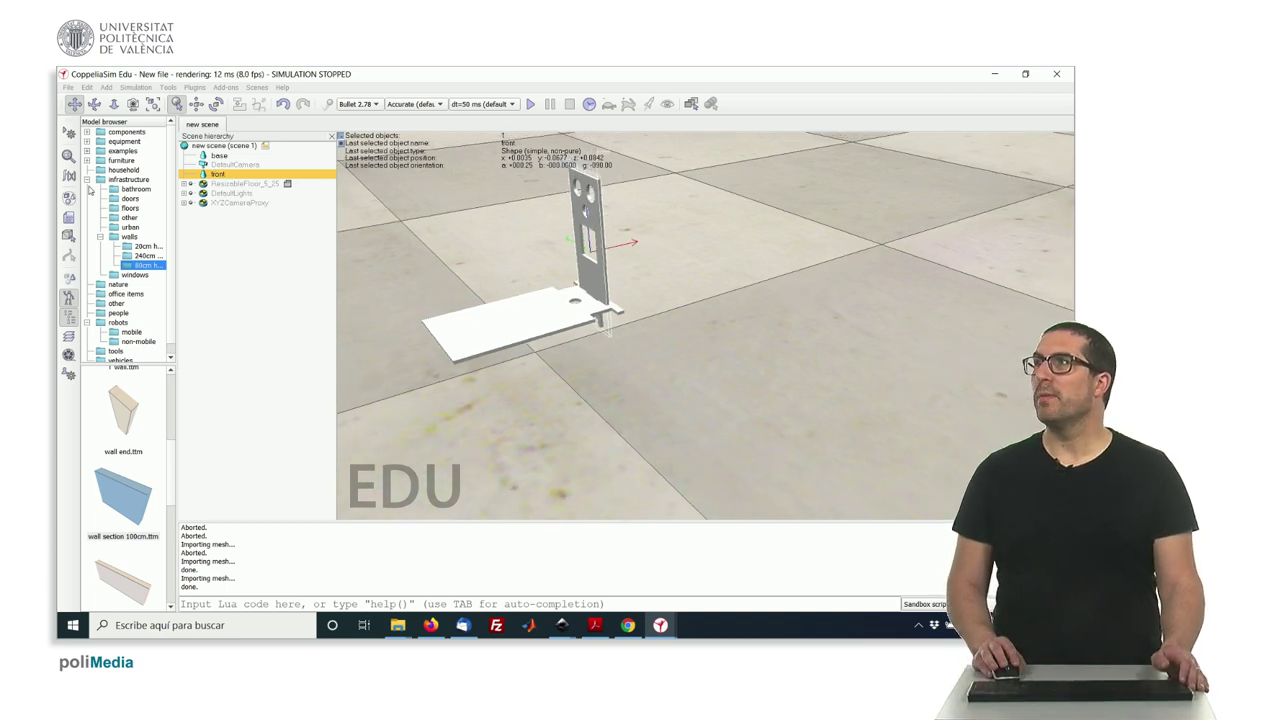
Start a mesh import and open left_wheel.stl from the files folder.
{"action": "left_click", "coordinate": [68, 88]}
{"action": "mouse_move", "coordinate": [146, 206]}
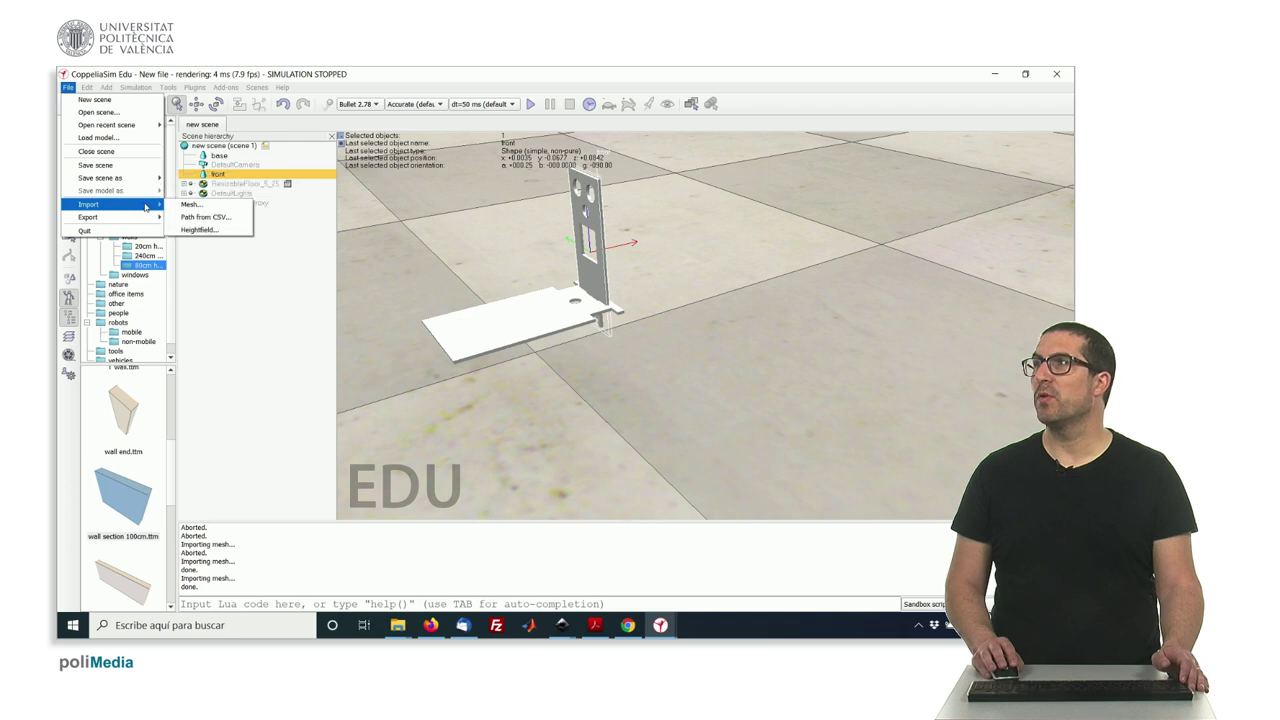
{"action": "left_click", "coordinate": [189, 204]}
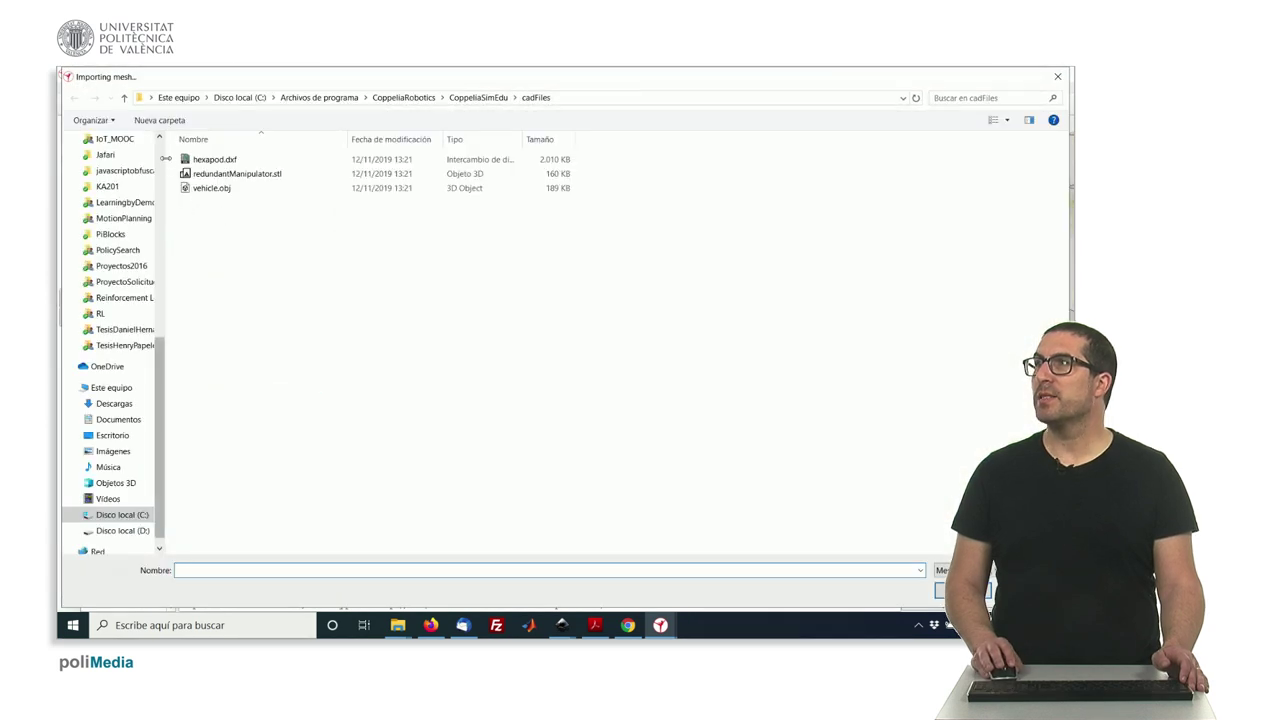
{"action": "scroll", "coordinate": [110, 300], "scroll_direction": "up", "scroll_amount": 10}
{"action": "left_click", "coordinate": [100, 260]}
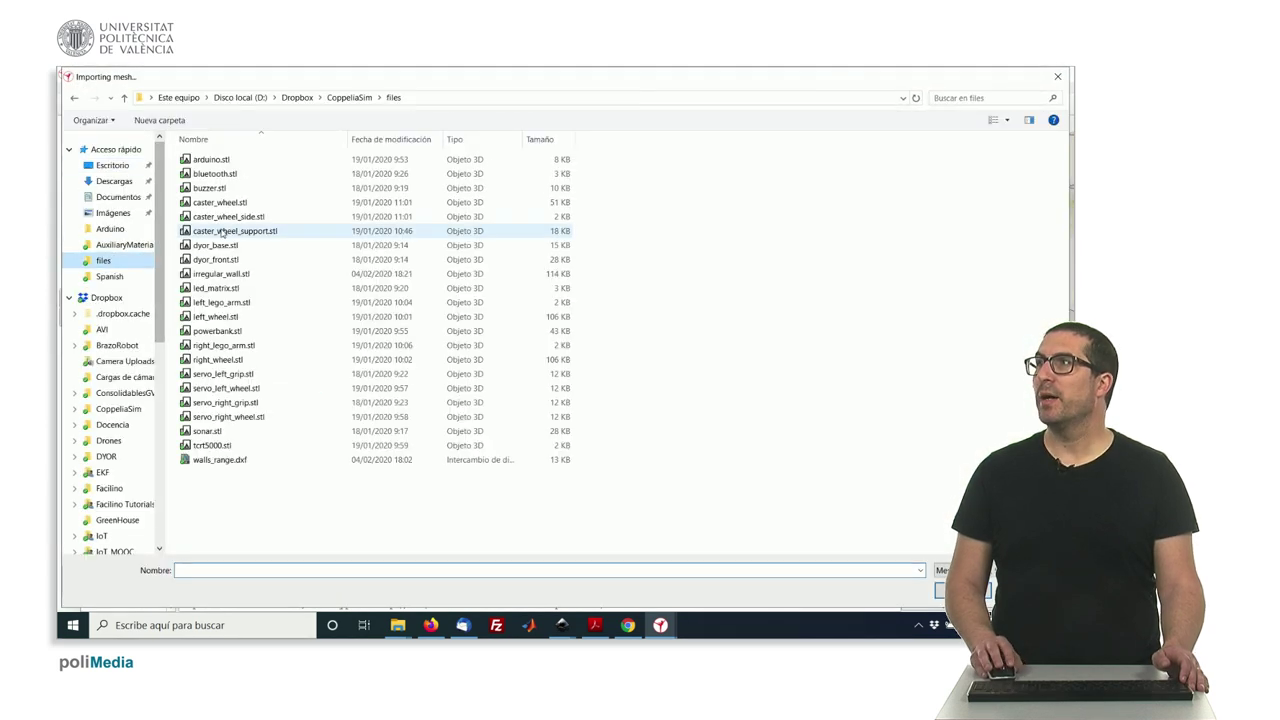
{"action": "left_click", "coordinate": [222, 318]}
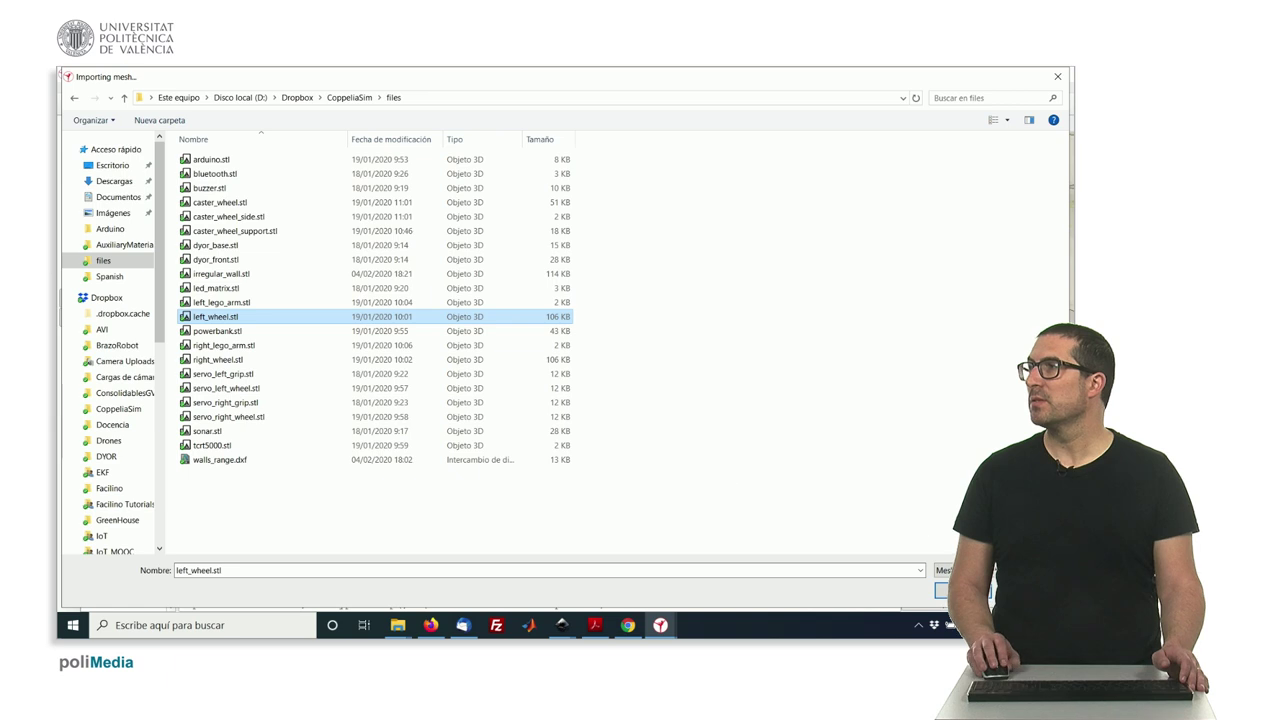
{"action": "left_click", "coordinate": [962, 590]}
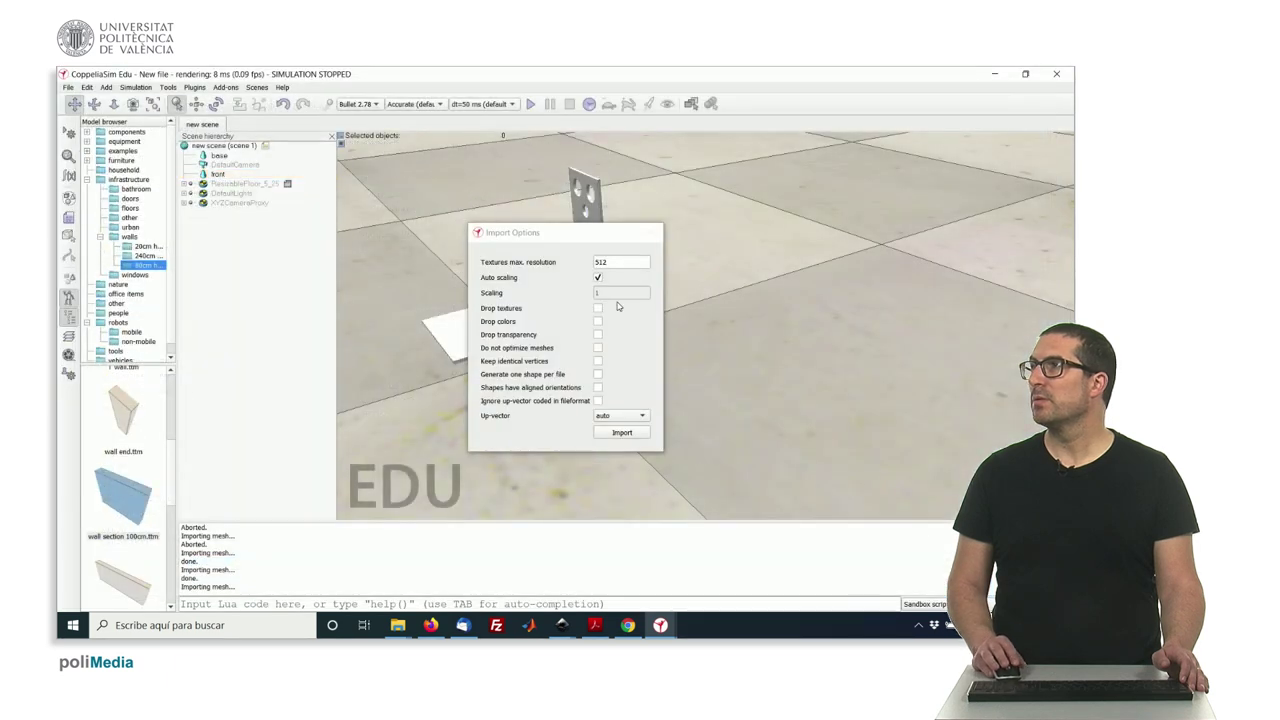
Import the wheel with auto scaling off, scaling 0.001 and up-vector Z.
{"action": "left_click", "coordinate": [598, 279]}
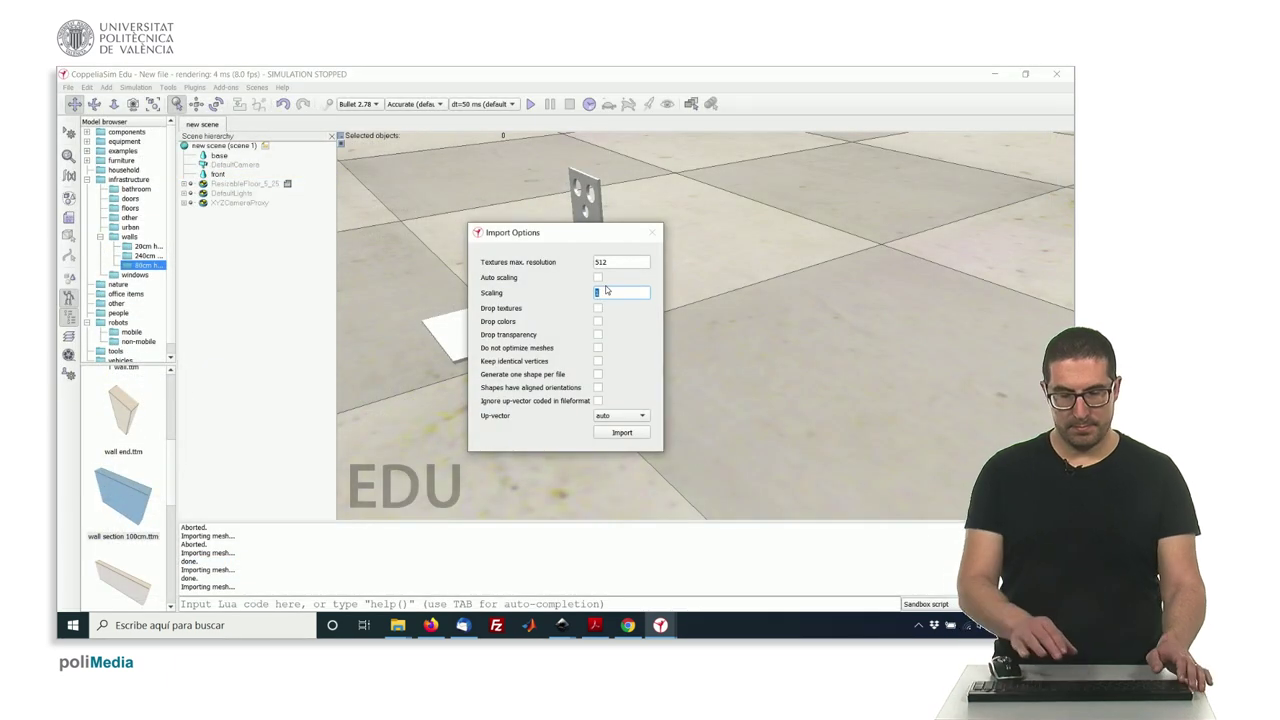
{"action": "type", "text": "0.001"}
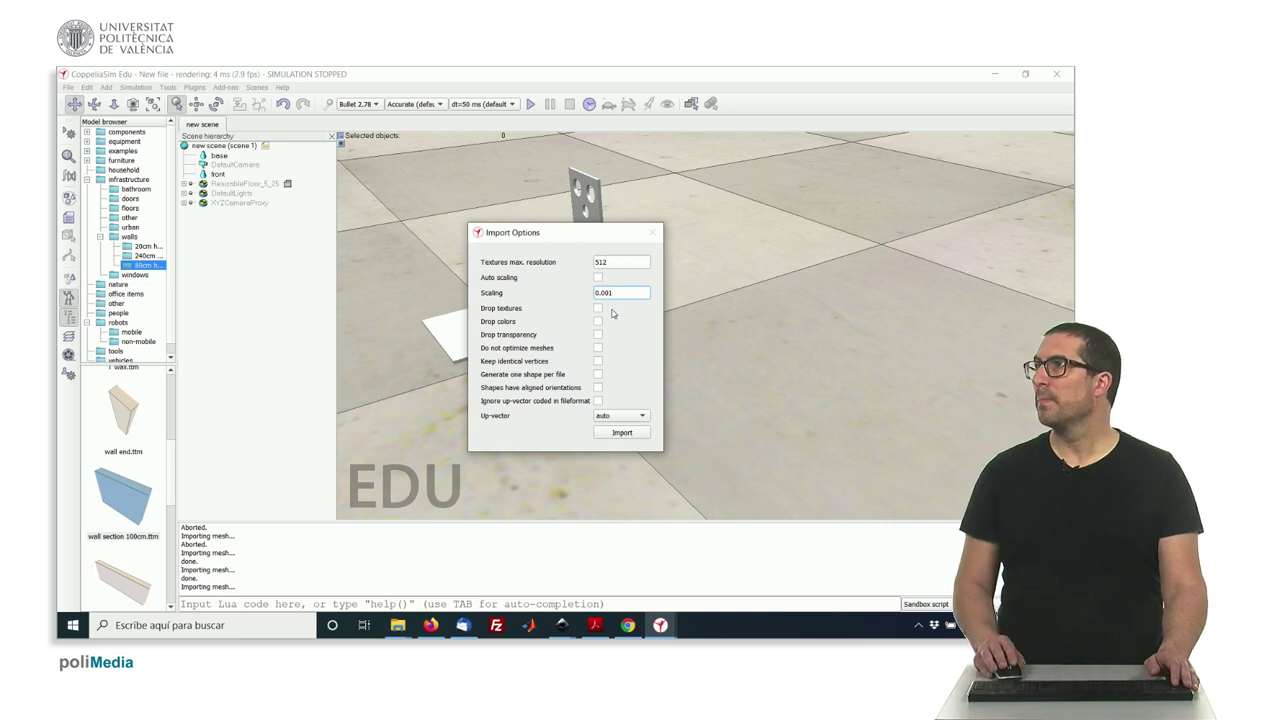
{"action": "left_click", "coordinate": [620, 415]}
{"action": "left_click", "coordinate": [612, 424]}
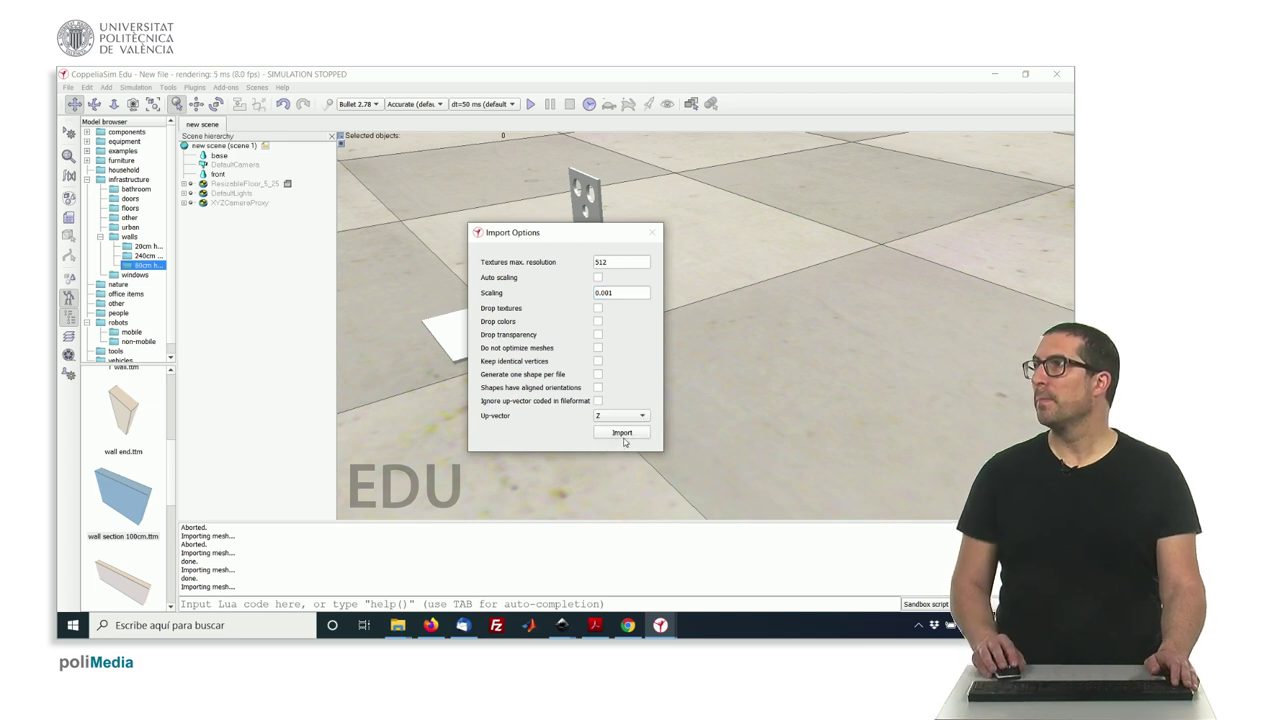
{"action": "left_click", "coordinate": [622, 432]}
{"action": "middle_click_drag", "start_coordinate": [598, 380], "coordinate": [565, 376]}
{"action": "left_click_drag", "start_coordinate": [565, 376], "coordinate": [504, 334]}
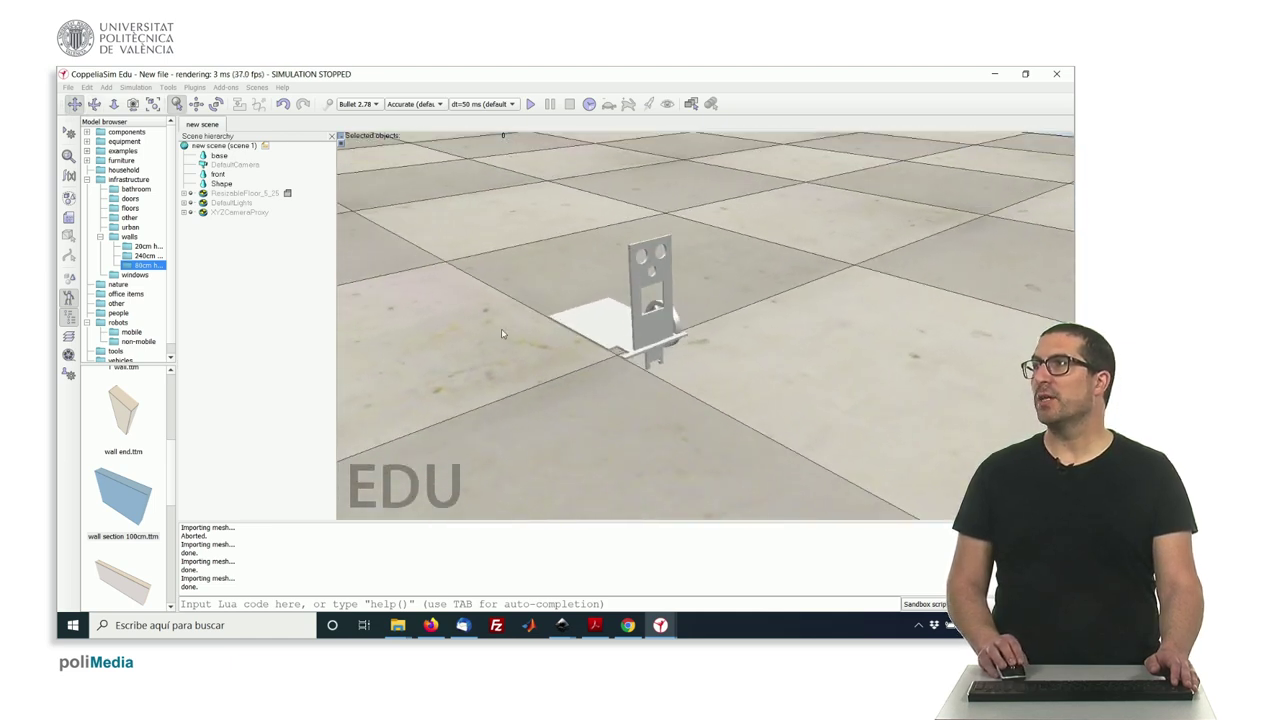
{"action": "scroll", "coordinate": [615, 351], "scroll_direction": "up", "scroll_amount": 1}
{"action": "left_click_drag", "start_coordinate": [615, 351], "coordinate": [650, 349]}
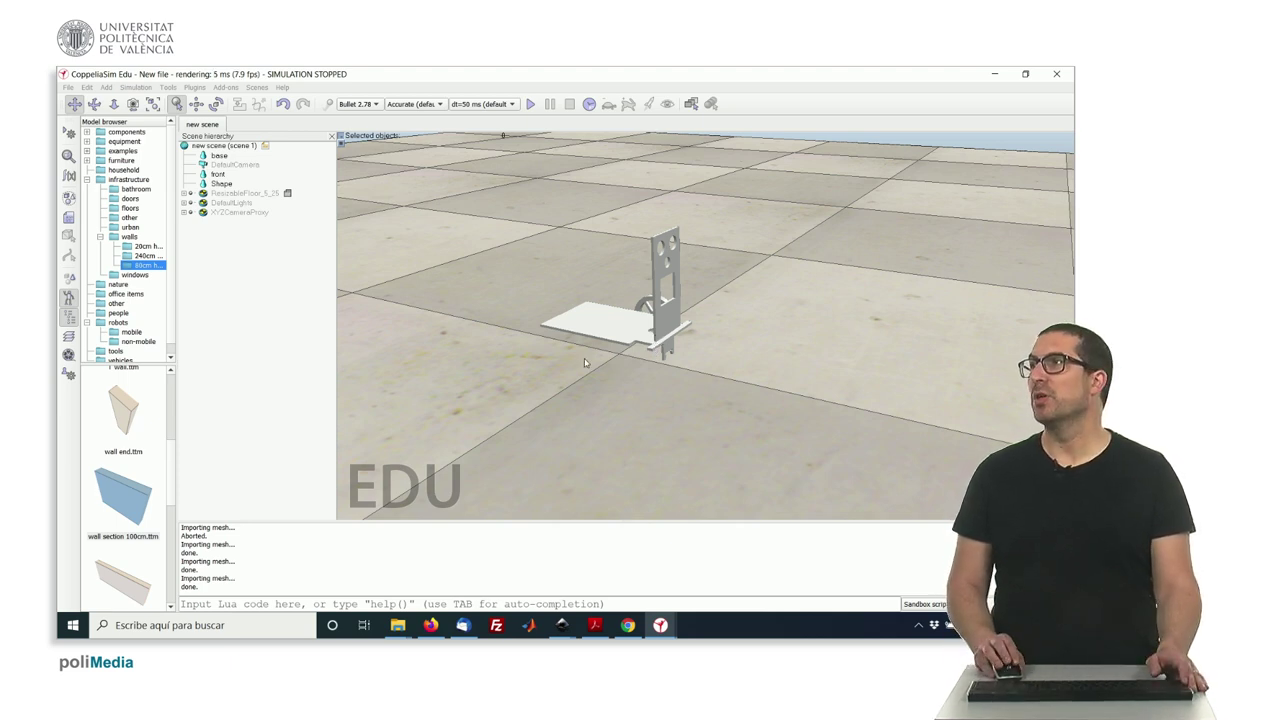
{"action": "mouse_move", "coordinate": [586, 362]}
{"action": "left_mouse_down"}
{"action": "mouse_move", "coordinate": [603, 370]}
{"action": "mouse_move", "coordinate": [585, 366]}
{"action": "left_mouse_up"}
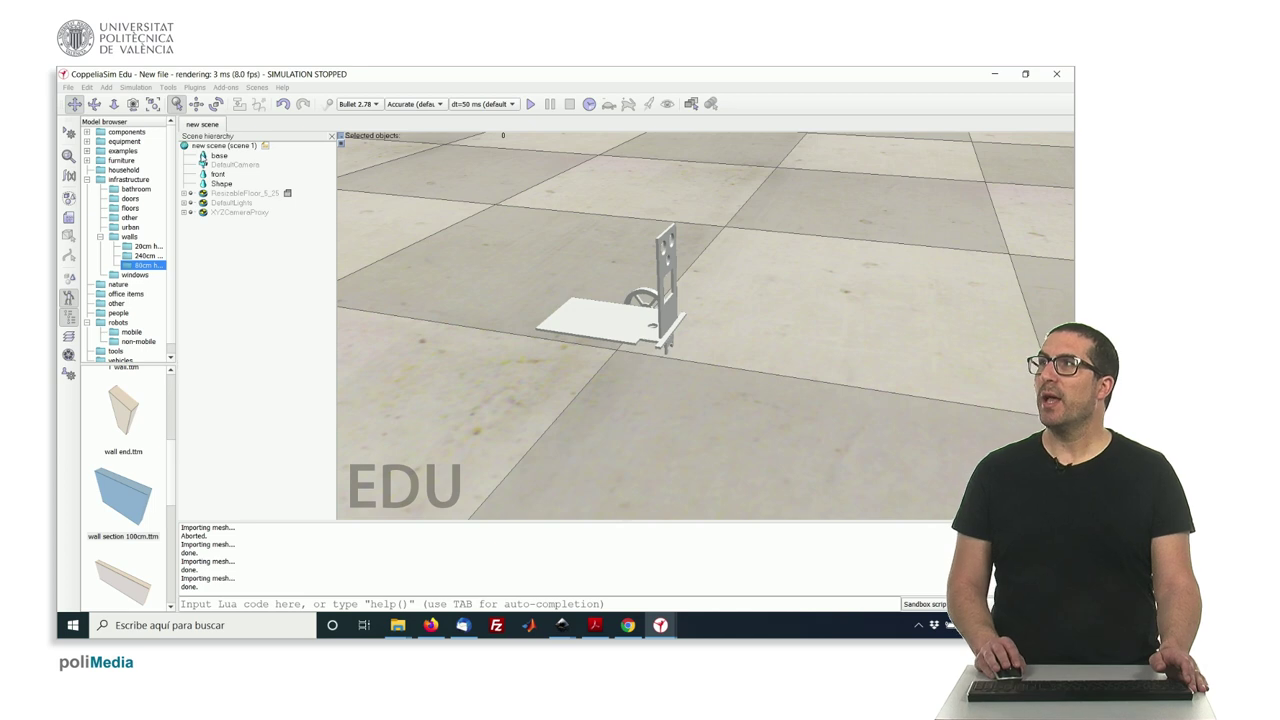
Set the base's ambient/diffuse colour to light green (R 0.69, G 0.93, B 0.53).
{"action": "double_click", "coordinate": [204, 157]}
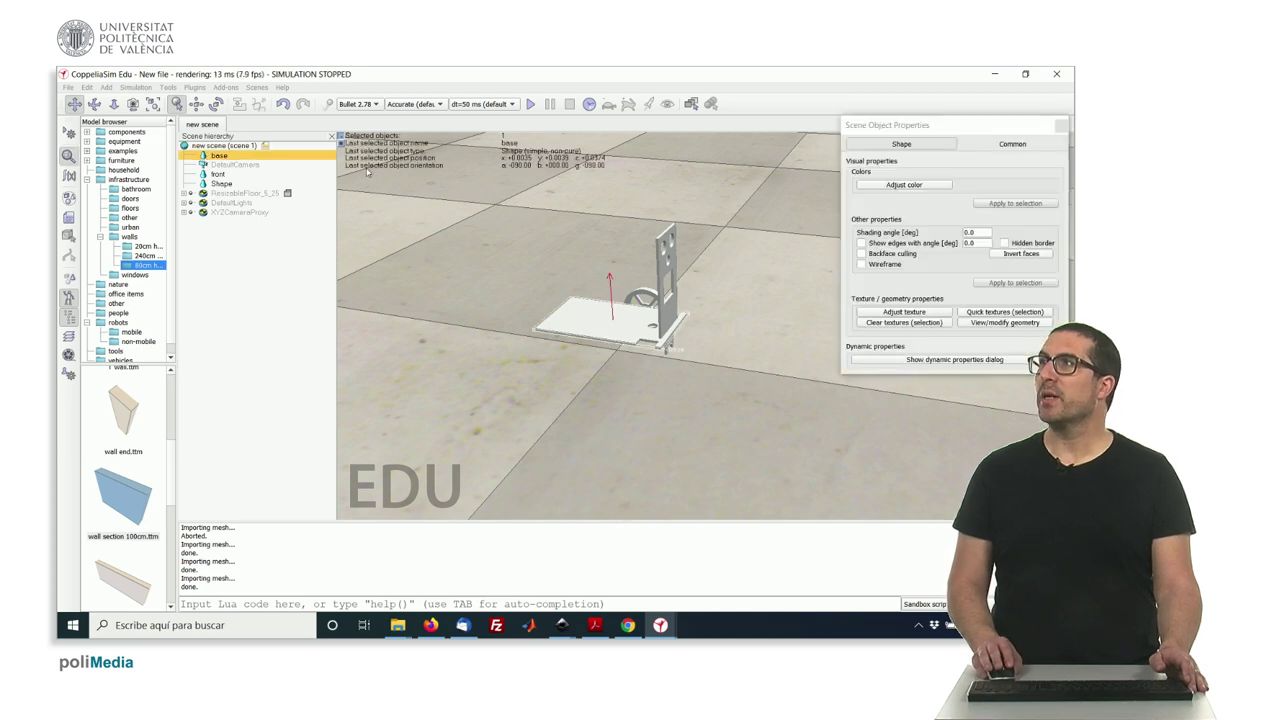
{"action": "left_click", "coordinate": [916, 187]}
{"action": "left_click", "coordinate": [992, 146]}
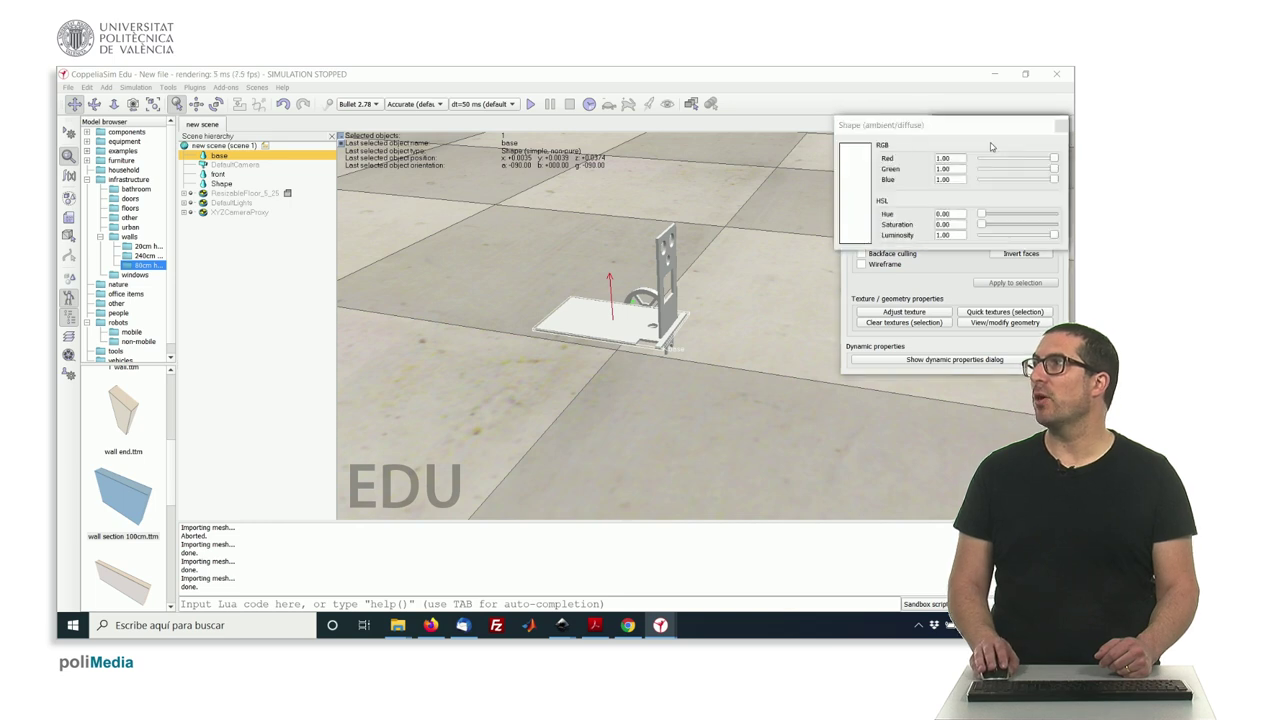
{"action": "left_click_drag", "start_coordinate": [1030, 131], "coordinate": [764, 145]}
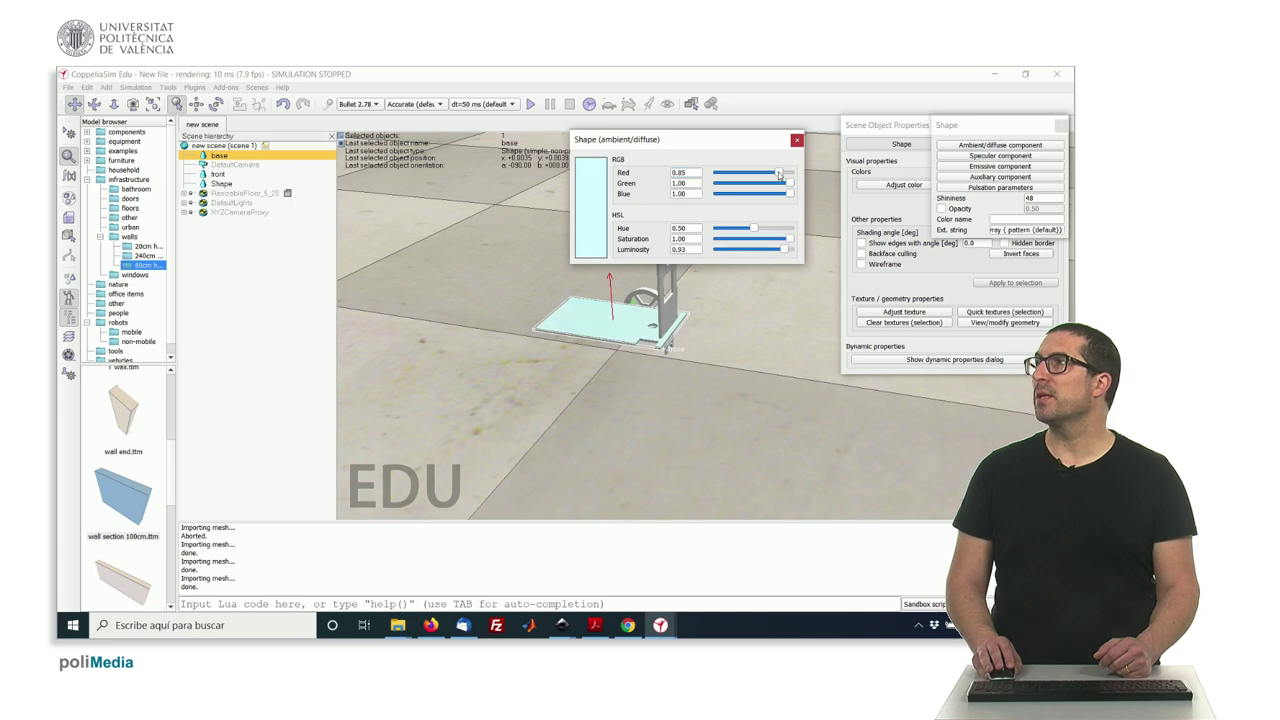
{"action": "left_click_drag", "start_coordinate": [779, 175], "coordinate": [755, 198]}
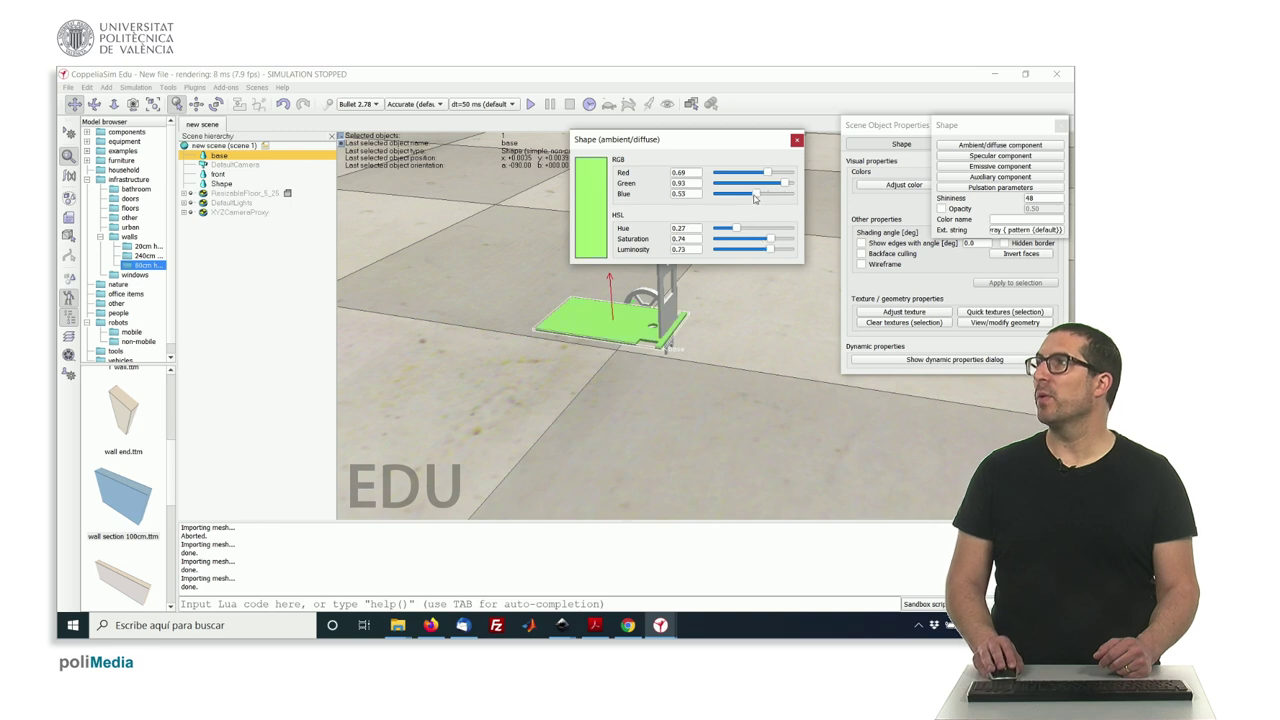
{"action": "left_click", "coordinate": [797, 140]}
{"action": "left_click", "coordinate": [1061, 125]}
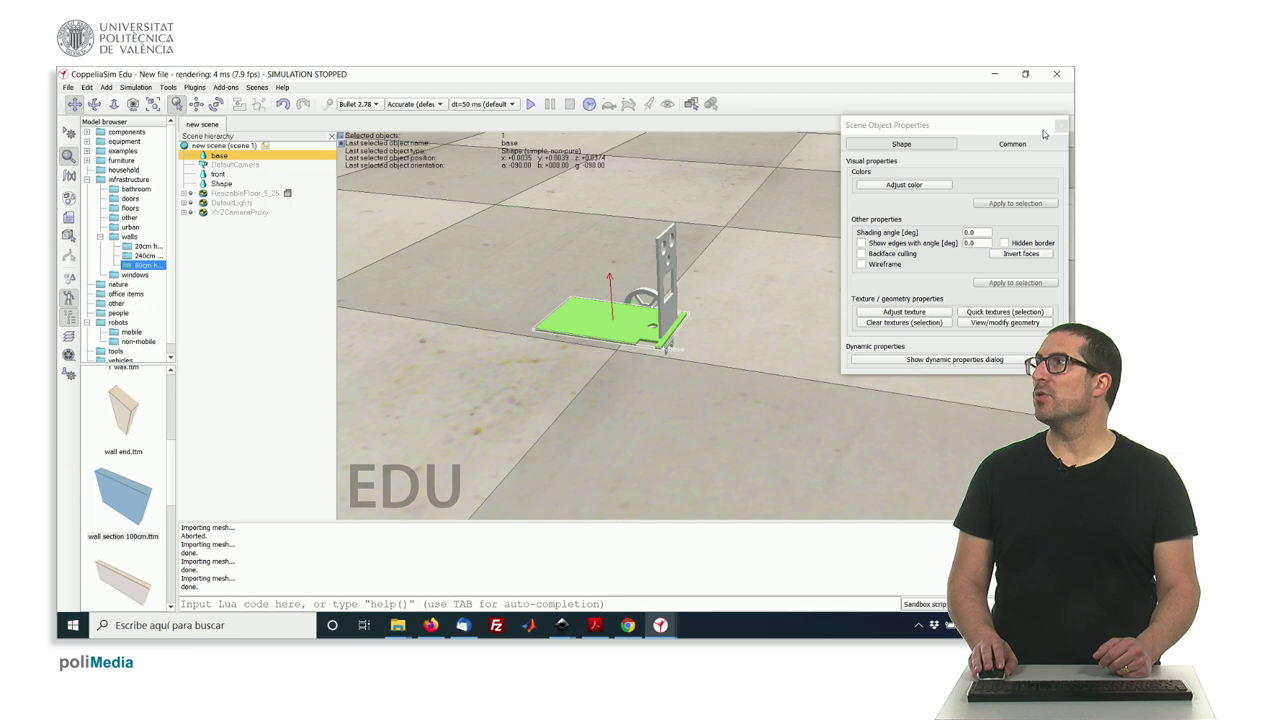
{"action": "left_click", "coordinate": [1062, 125]}
{"action": "left_click", "coordinate": [787, 311]}
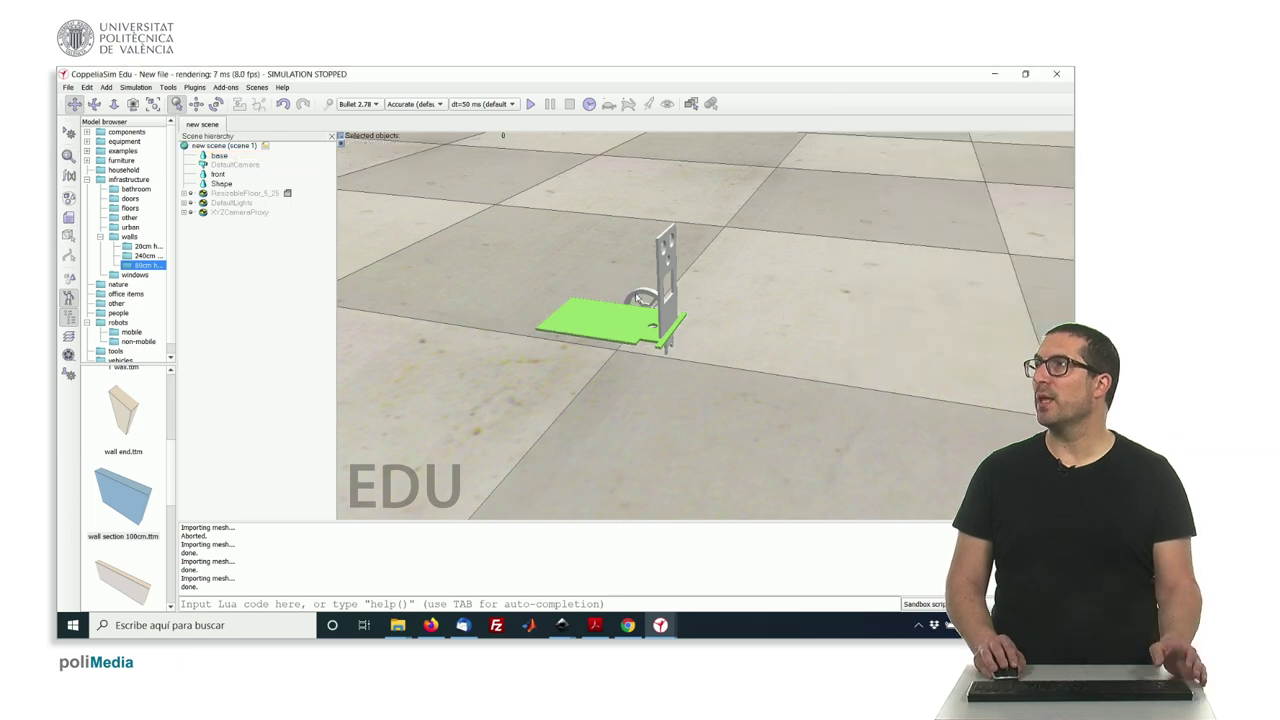
Set the wheel Shape's ambient/diffuse colour to black, with red, green and blue at 0.
{"action": "left_click", "coordinate": [630, 294]}
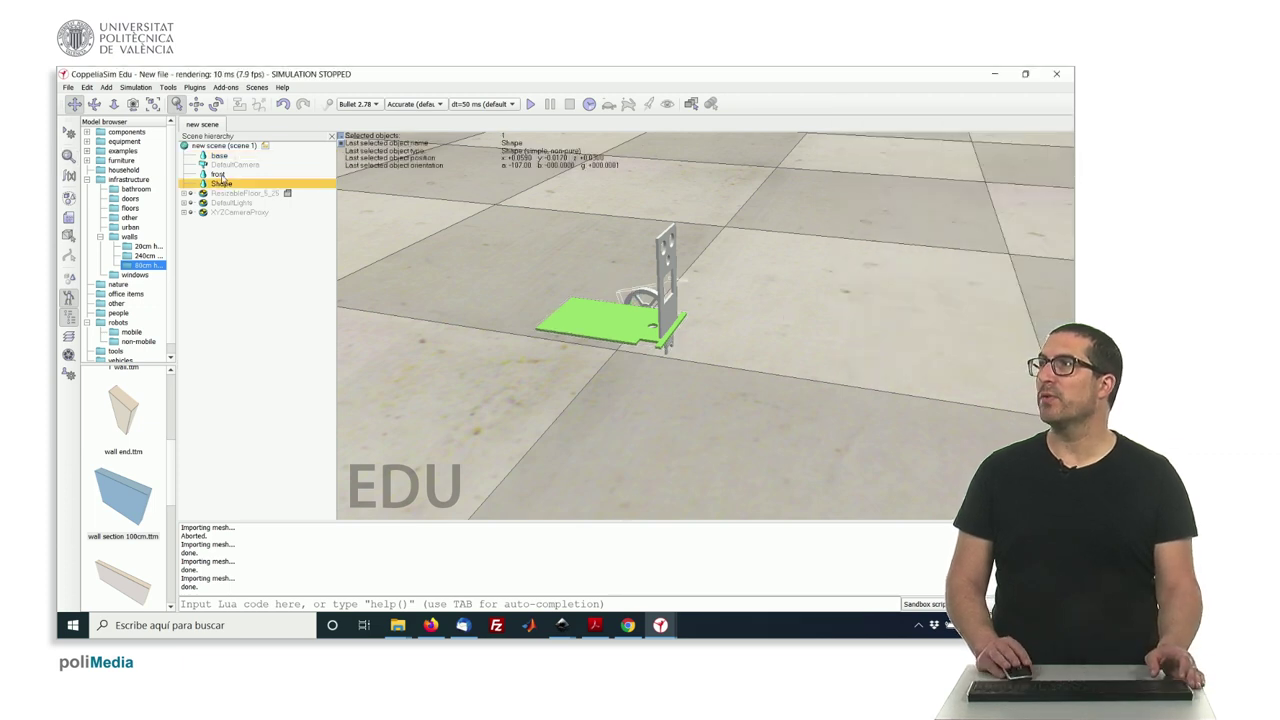
{"action": "double_click", "coordinate": [205, 185]}
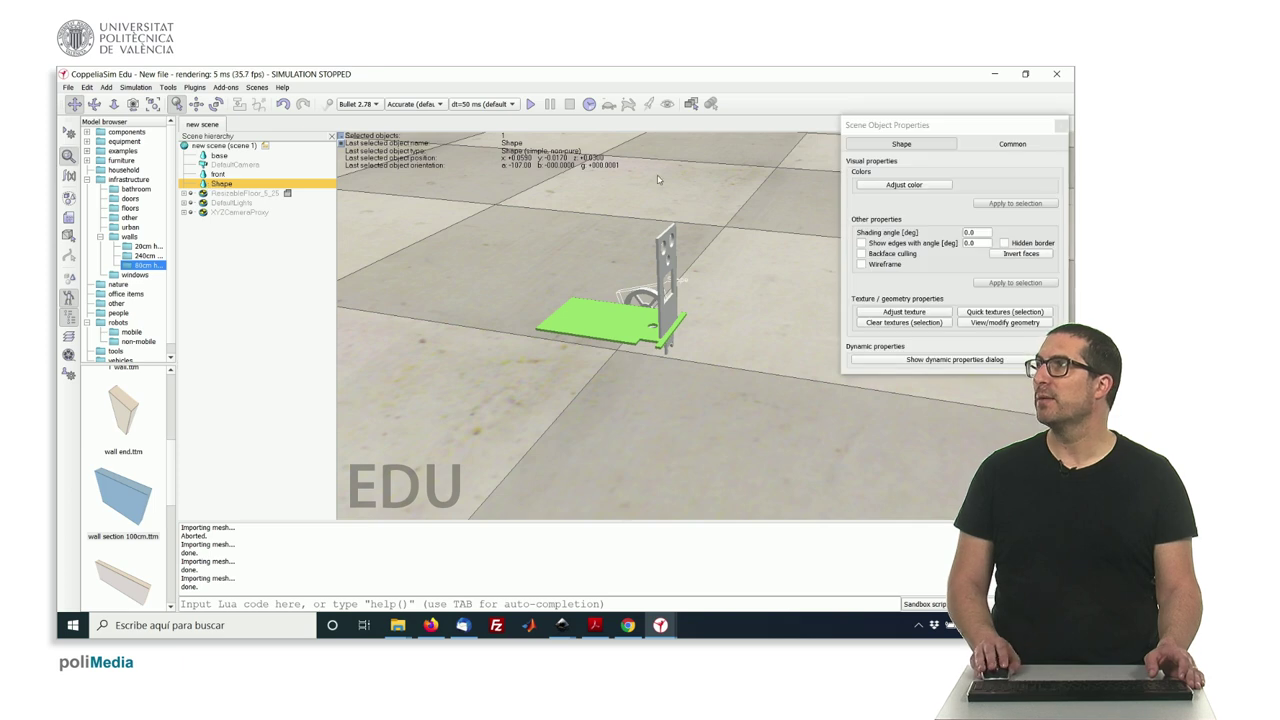
{"action": "left_click", "coordinate": [903, 184]}
{"action": "left_click", "coordinate": [975, 146]}
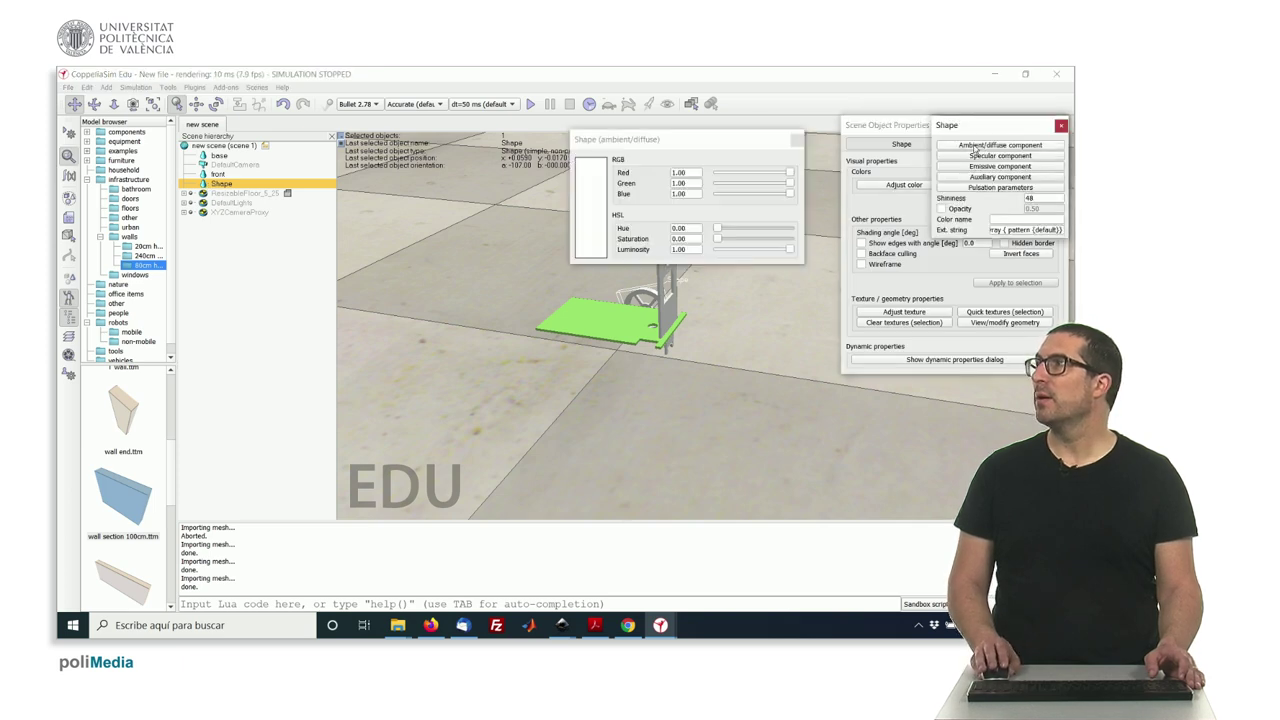
{"action": "left_click_drag", "start_coordinate": [791, 177], "coordinate": [714, 177]}
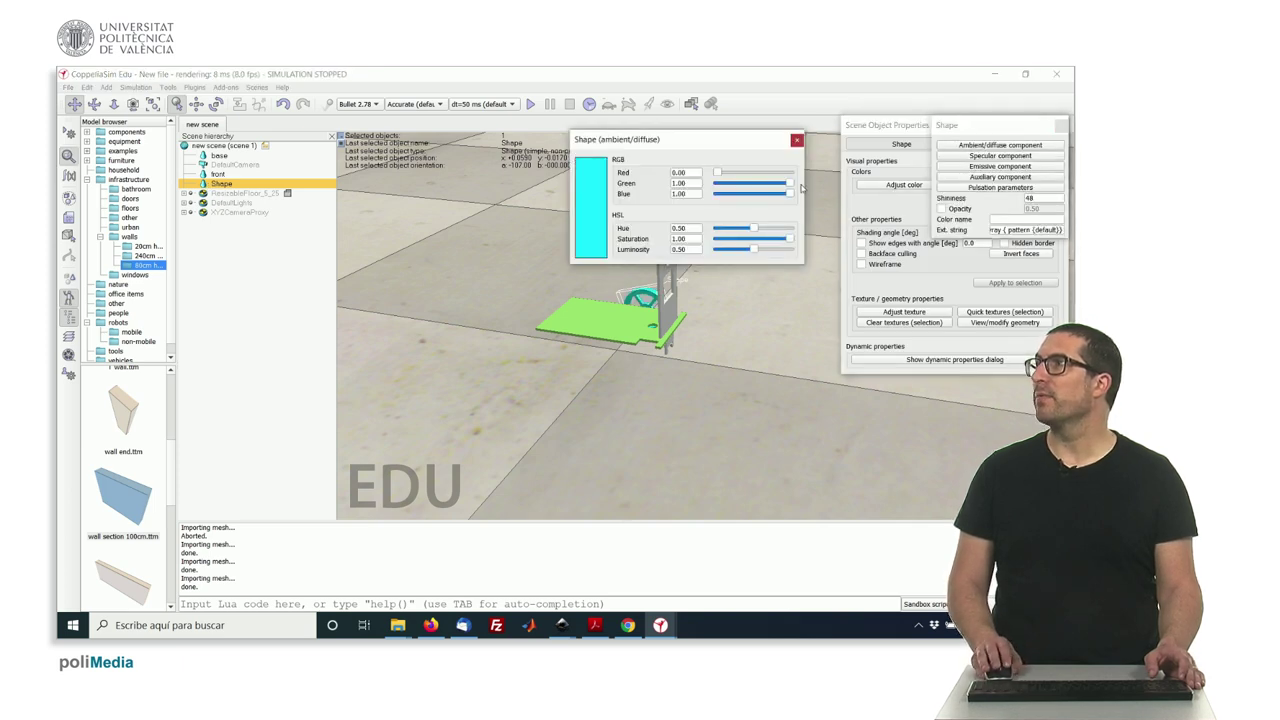
{"action": "left_click_drag", "start_coordinate": [791, 188], "coordinate": [672, 185]}
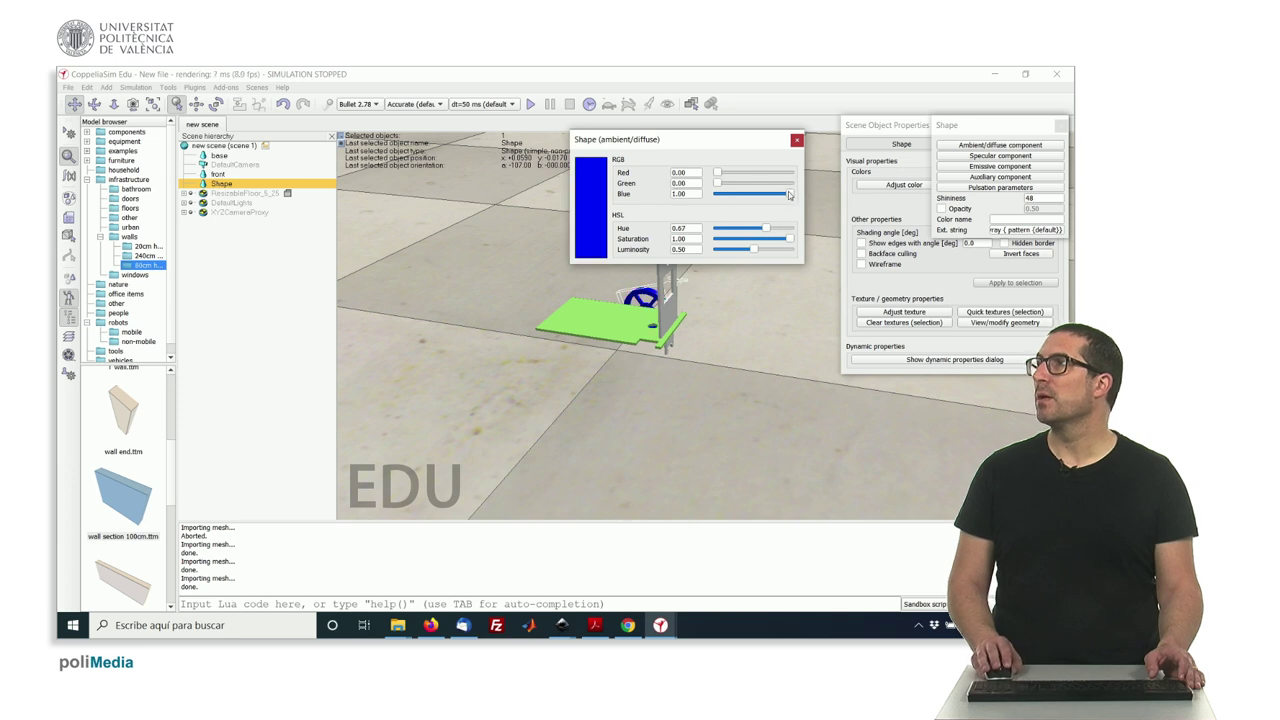
{"action": "left_click_drag", "start_coordinate": [789, 194], "coordinate": [660, 197]}
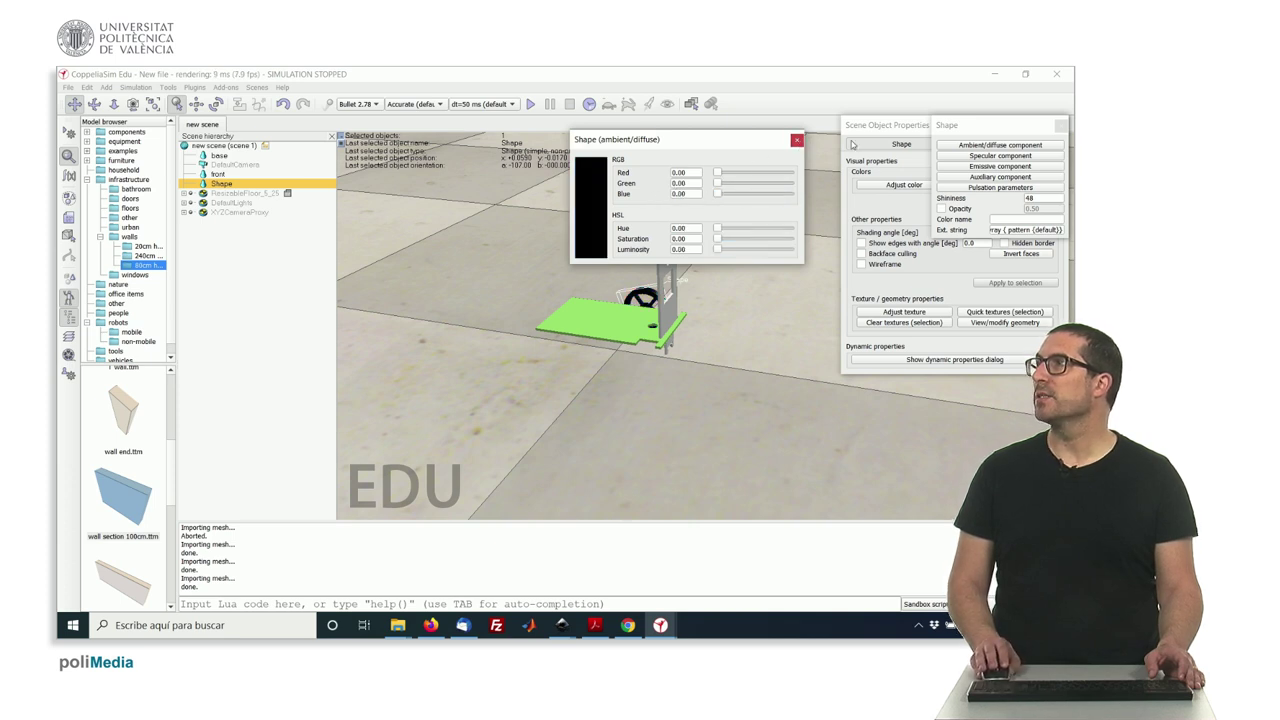
{"action": "left_click", "coordinate": [797, 139]}
{"action": "left_click", "coordinate": [1060, 125]}
{"action": "left_click", "coordinate": [1061, 126]}
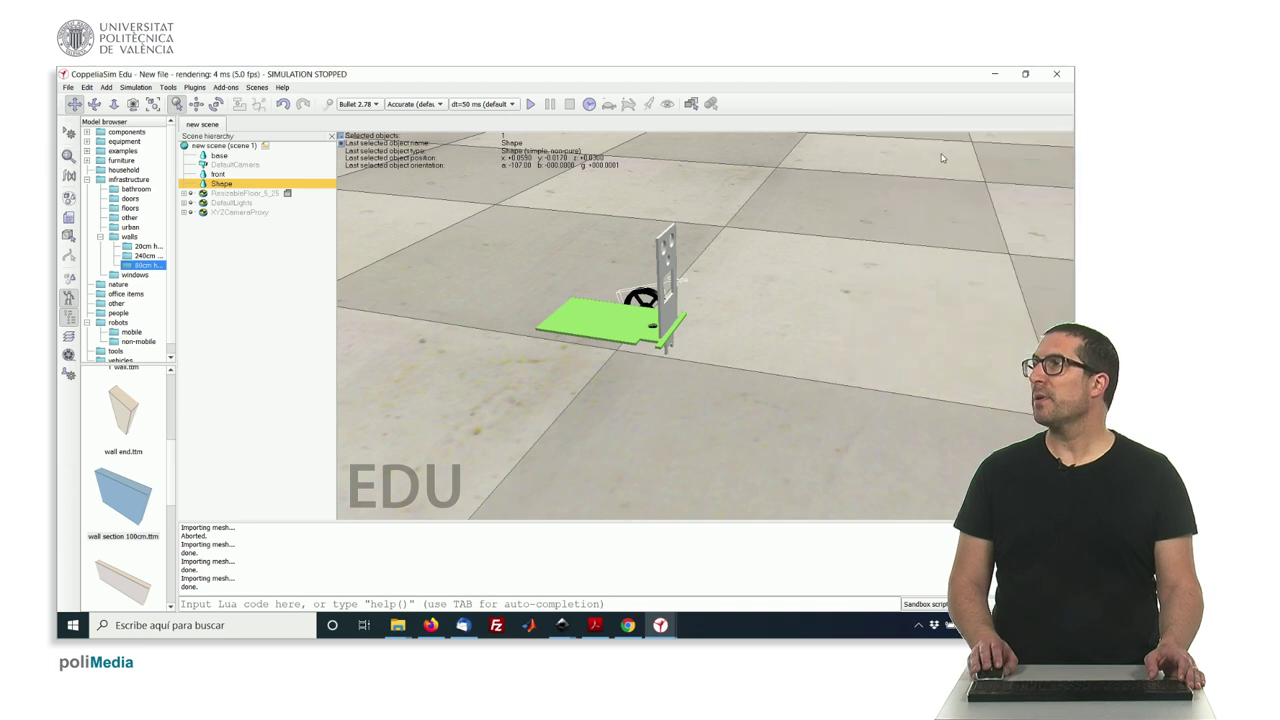
{"action": "left_click", "coordinate": [780, 230]}
{"action": "mouse_move", "coordinate": [526, 344]}
{"action": "left_mouse_down"}
{"action": "mouse_move", "coordinate": [500, 348]}
{"action": "mouse_move", "coordinate": [530, 345]}
{"action": "left_mouse_up"}
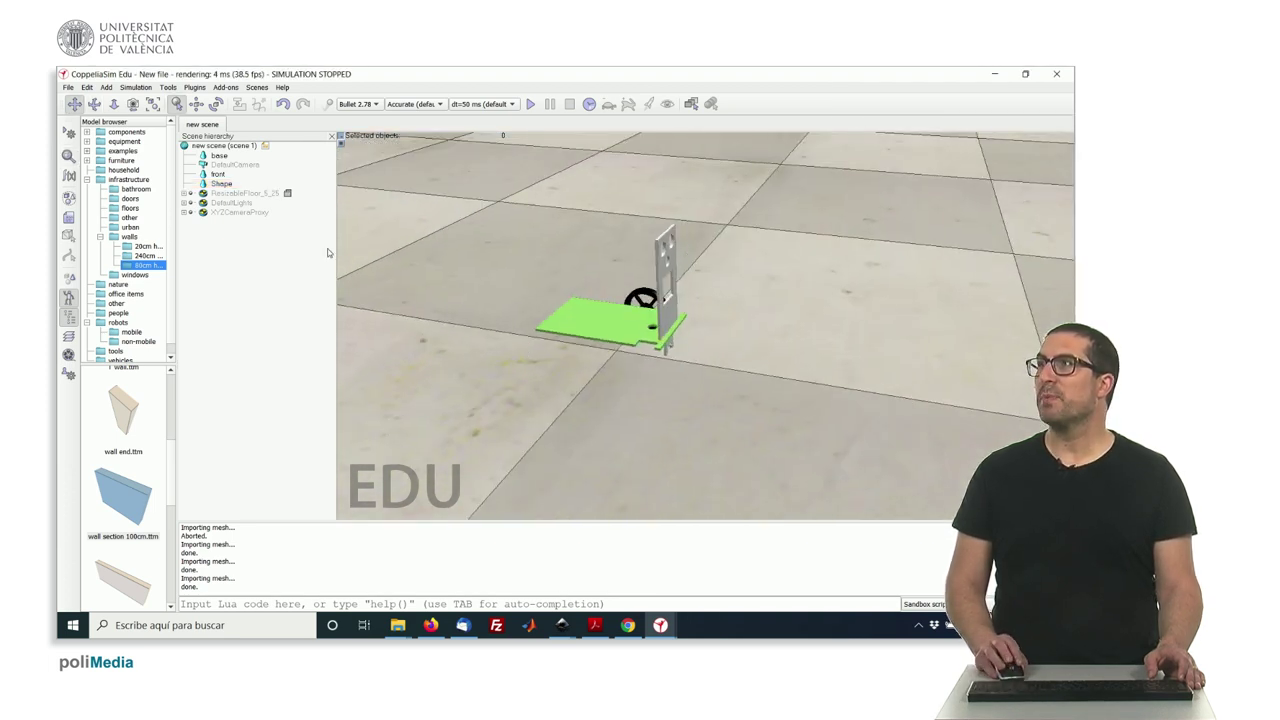
Open Load model and select led_matrix.ttm in the Dropbox CoppeliaSim files folder.
{"action": "left_click", "coordinate": [67, 87]}
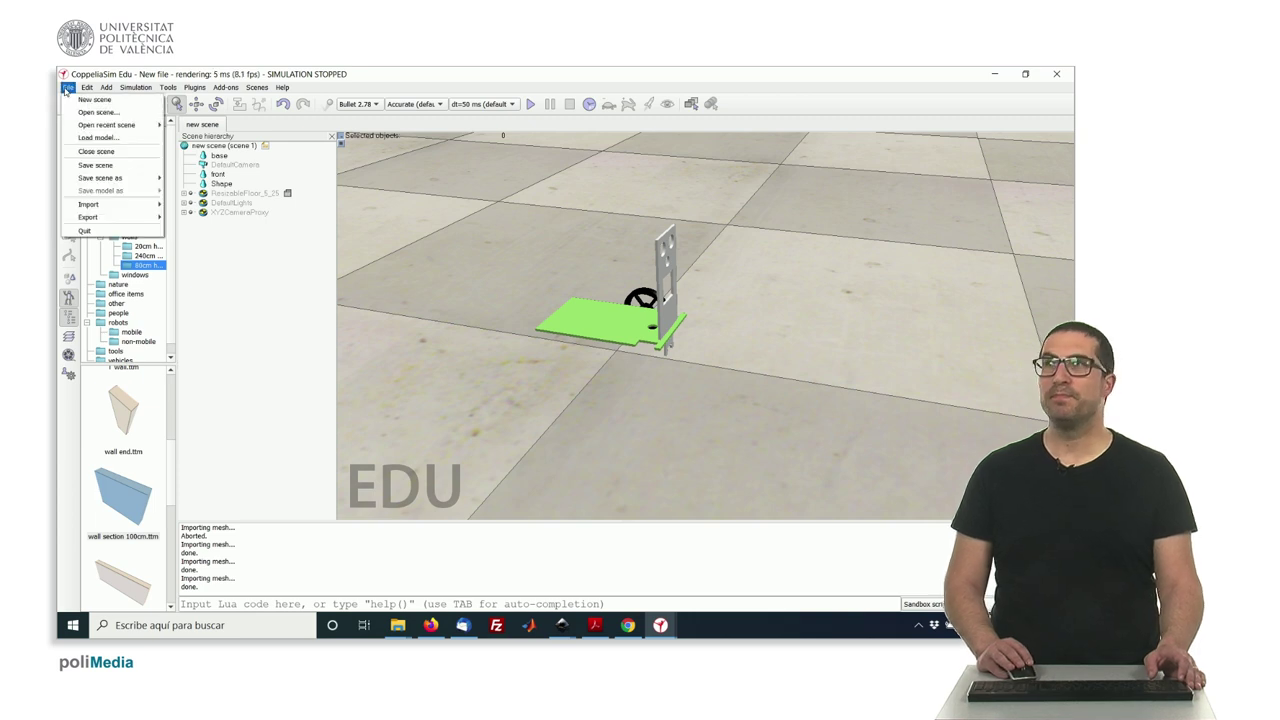
{"action": "mouse_move", "coordinate": [106, 204]}
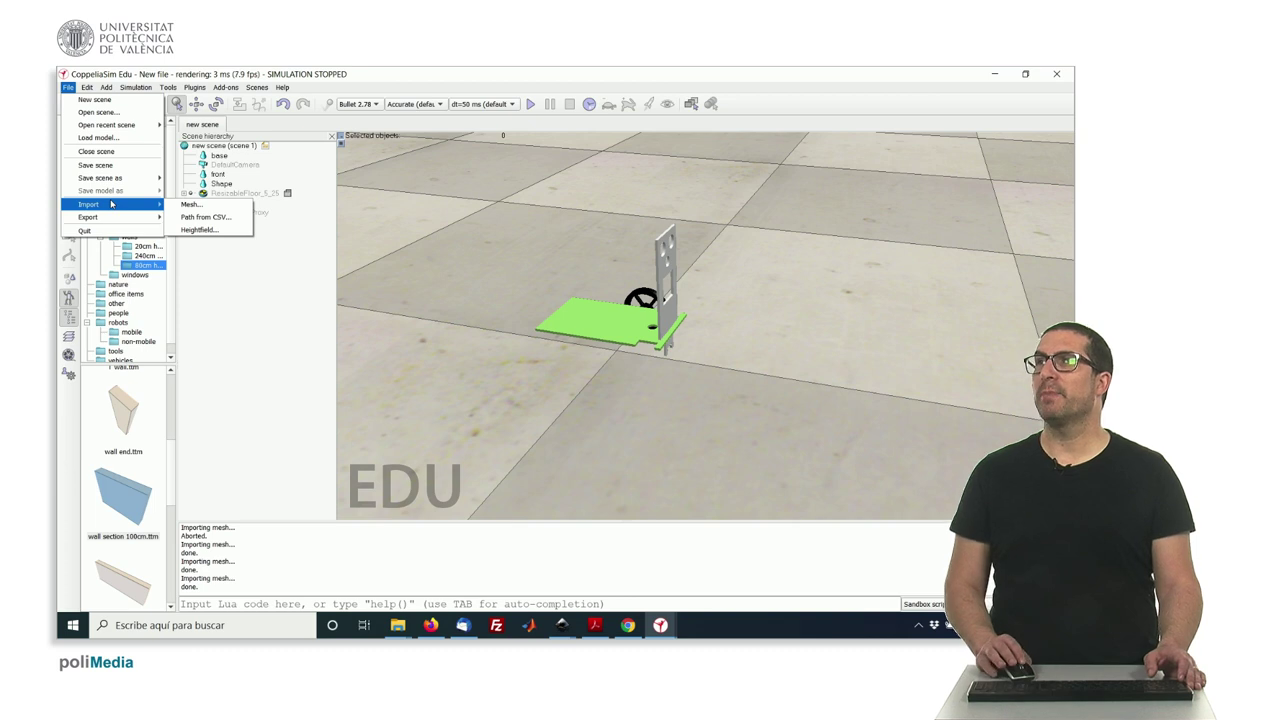
{"action": "mouse_move", "coordinate": [125, 182]}
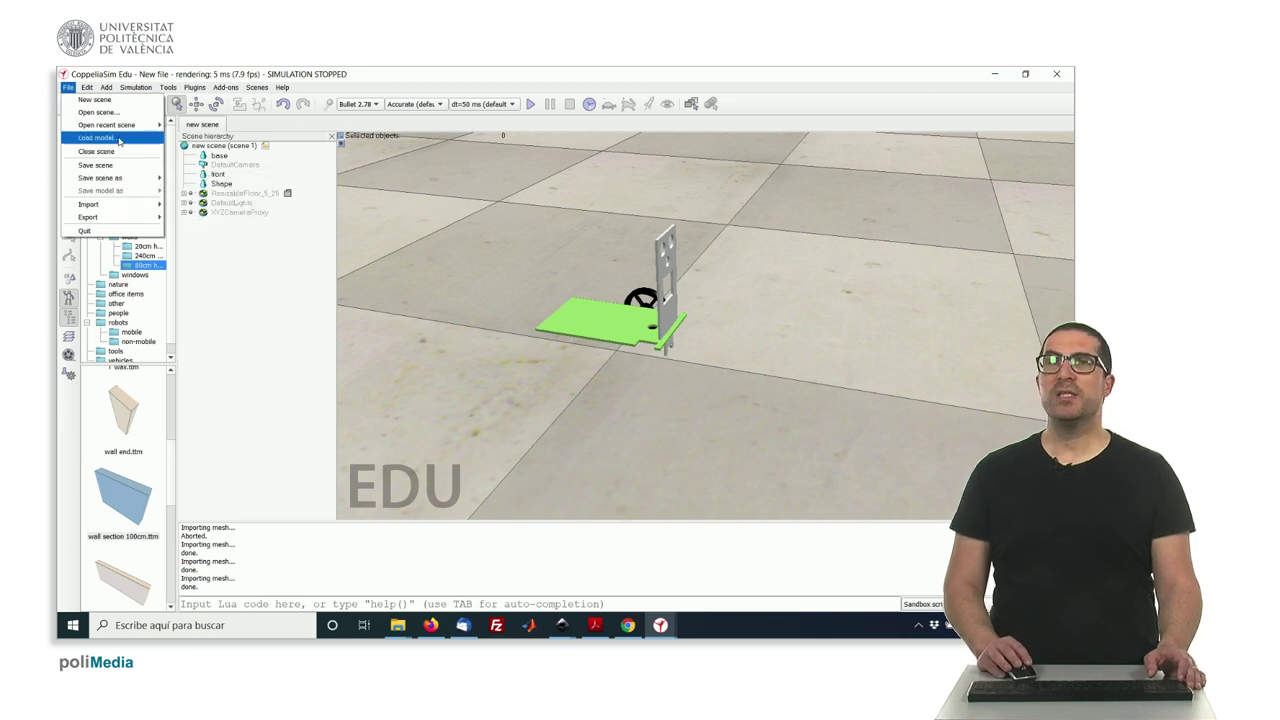
{"action": "mouse_move", "coordinate": [137, 129]}
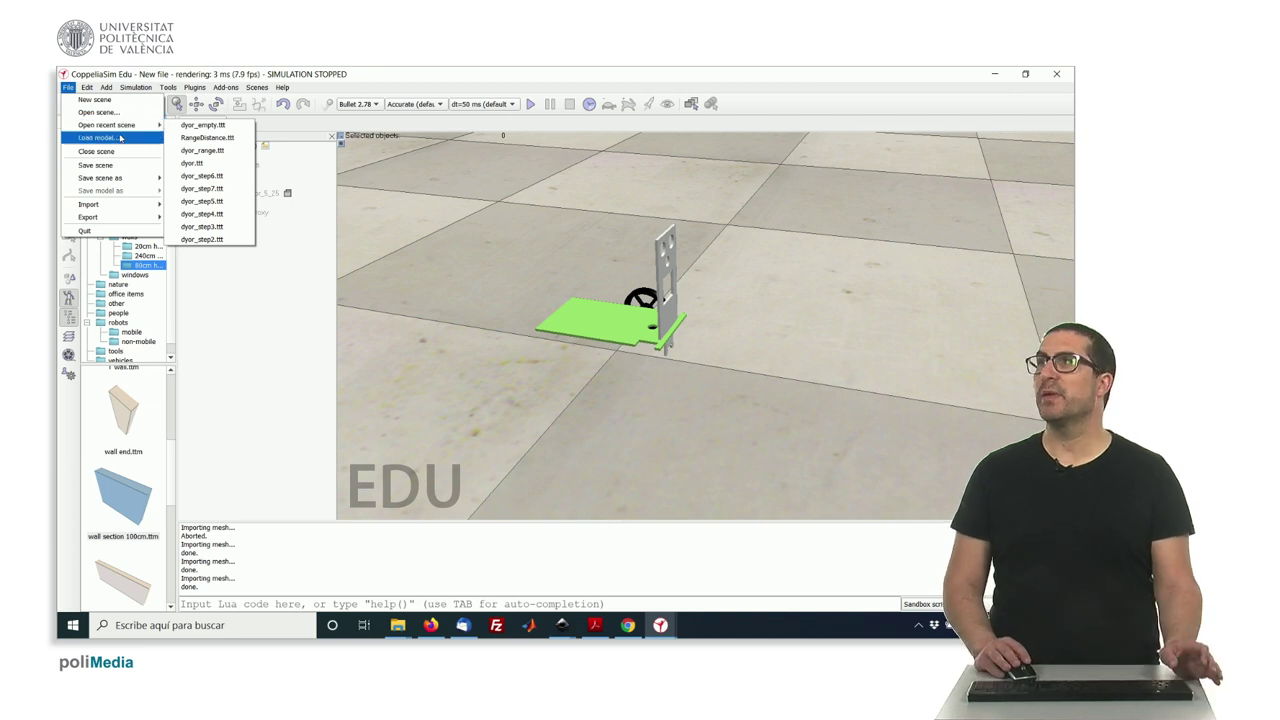
{"action": "left_click", "coordinate": [115, 139]}
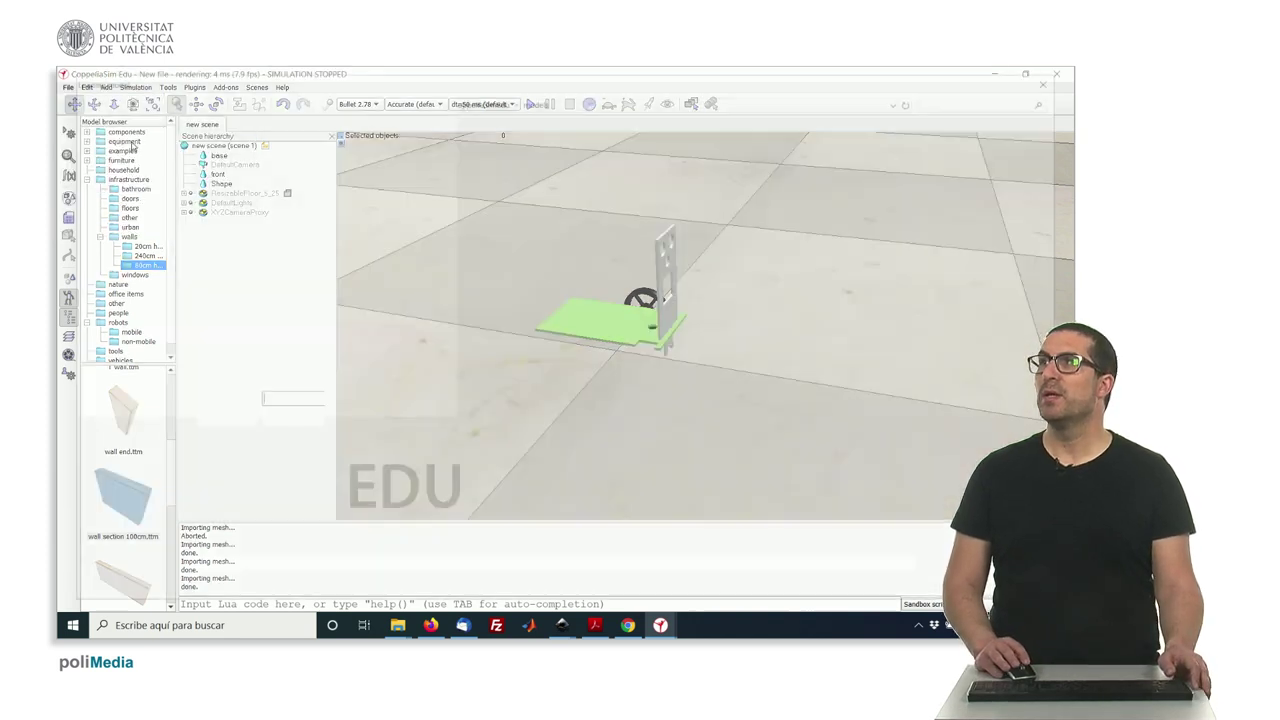
{"action": "scroll", "coordinate": [150, 180], "scroll_direction": "up", "scroll_amount": 8}
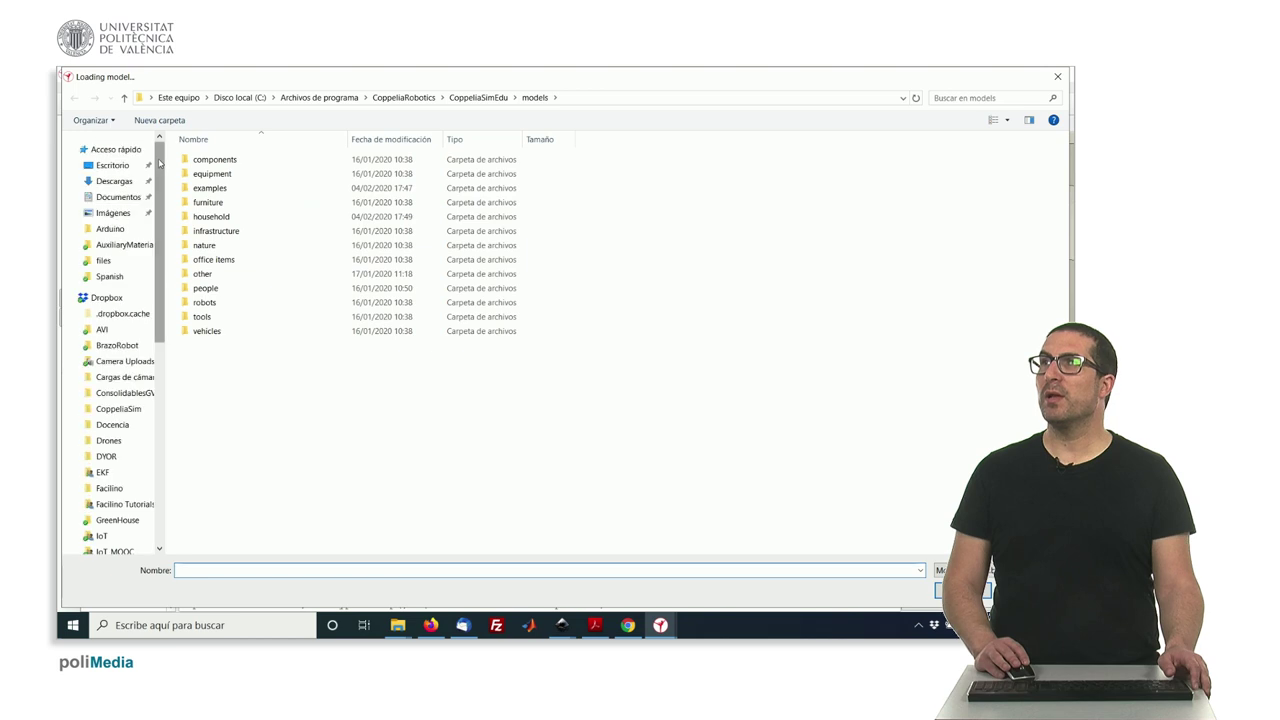
{"action": "left_click", "coordinate": [105, 261]}
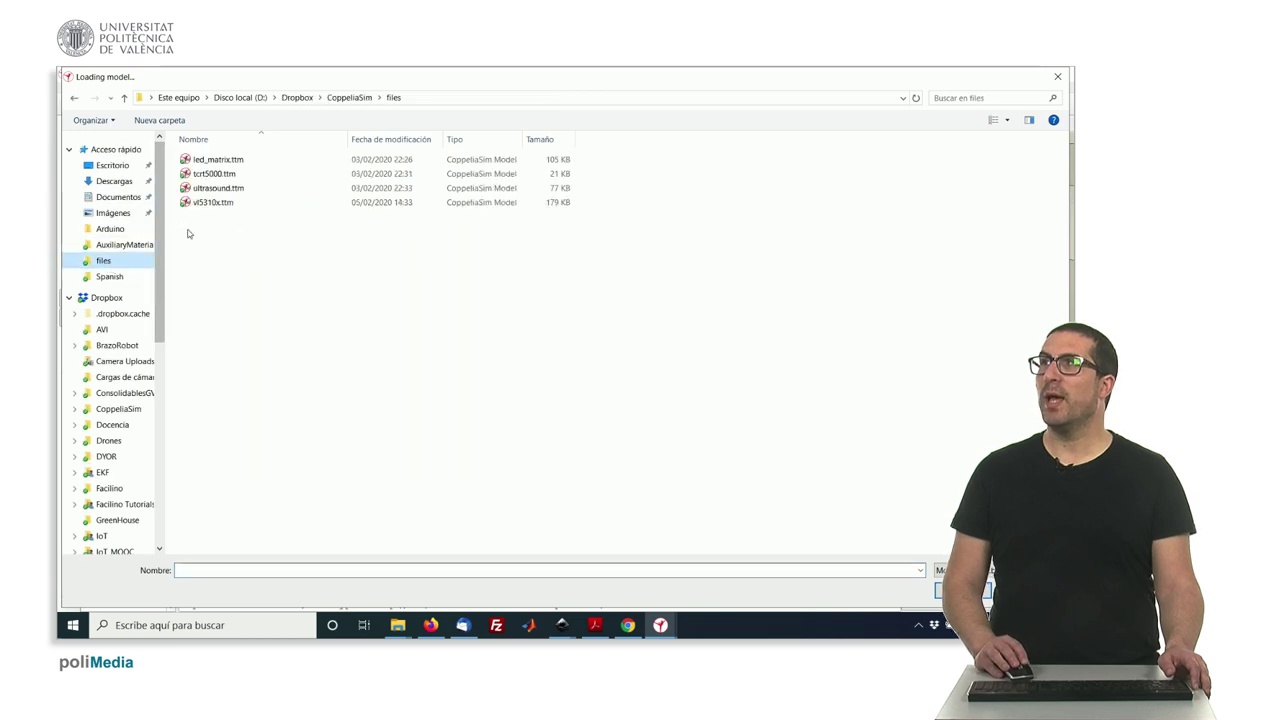
{"action": "left_click", "coordinate": [202, 162]}
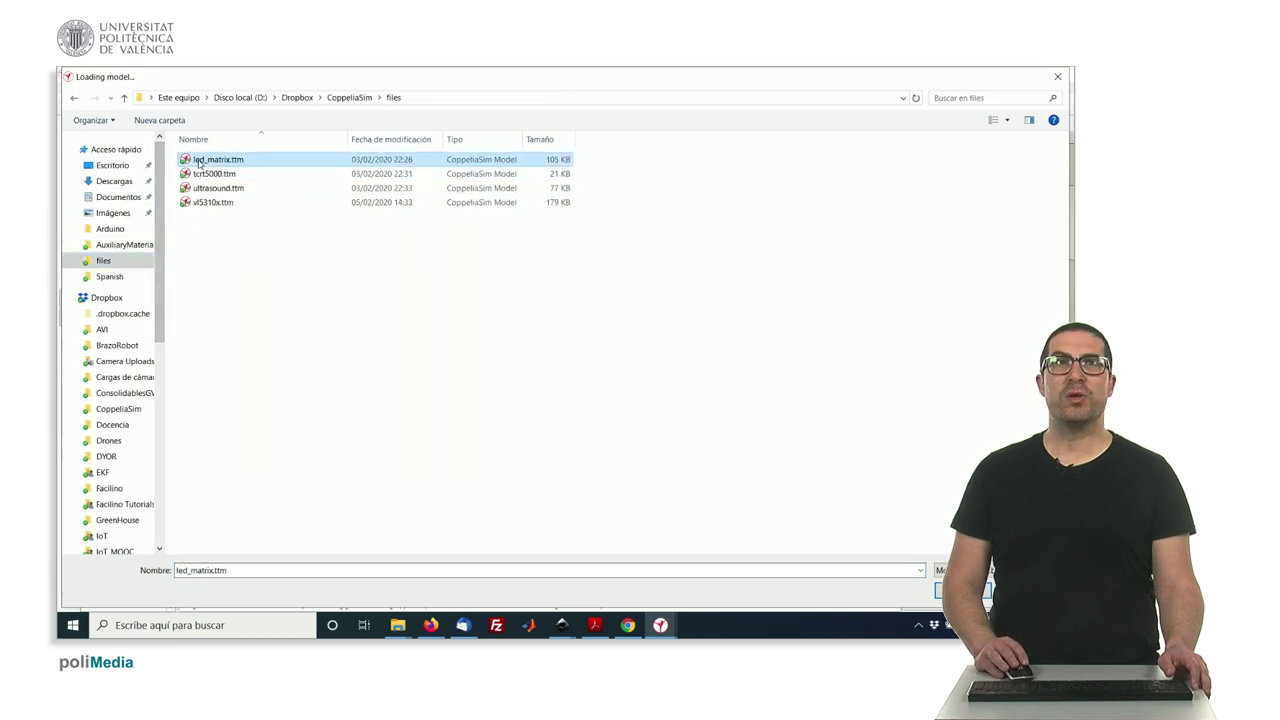
Load led_matrix.ttm into the scene and briefly expand its LED children in the hierarchy.
{"action": "double_click", "coordinate": [200, 162]}
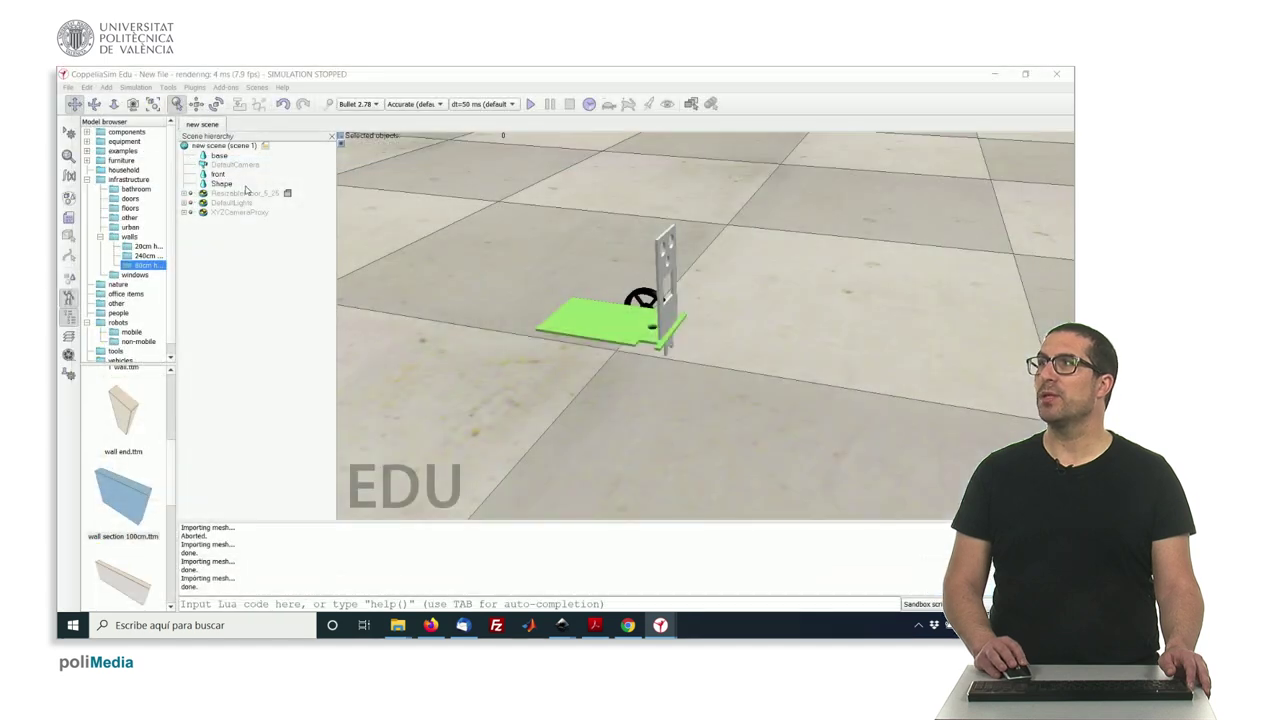
{"action": "right_click_drag", "start_coordinate": [688, 383], "coordinate": [590, 358]}
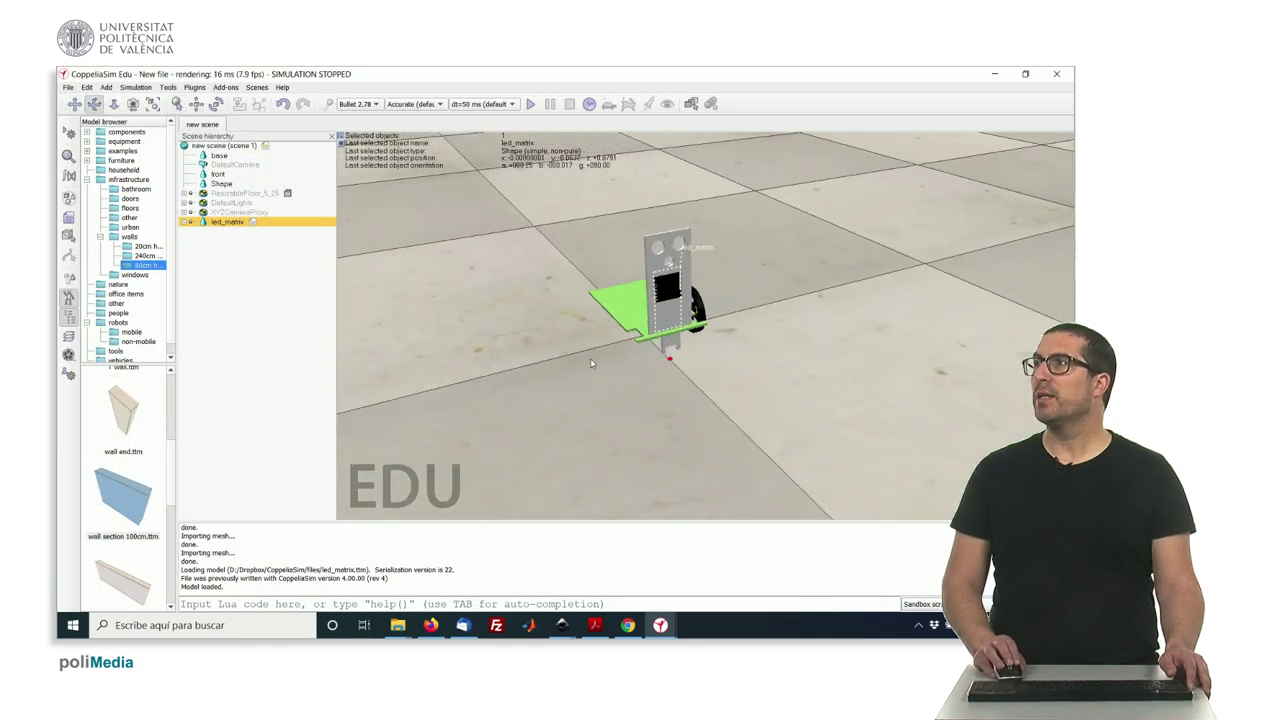
{"action": "scroll", "coordinate": [590, 362], "scroll_direction": "up", "scroll_amount": 5}
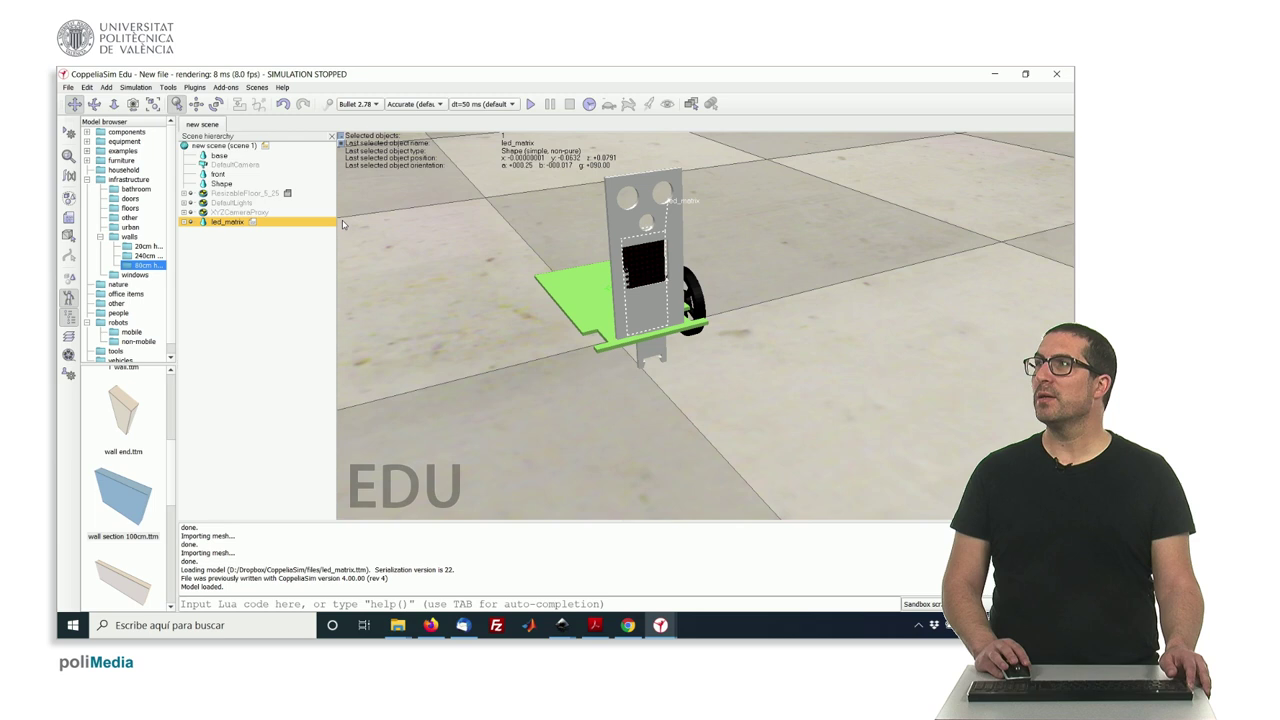
{"action": "left_click", "coordinate": [184, 222]}
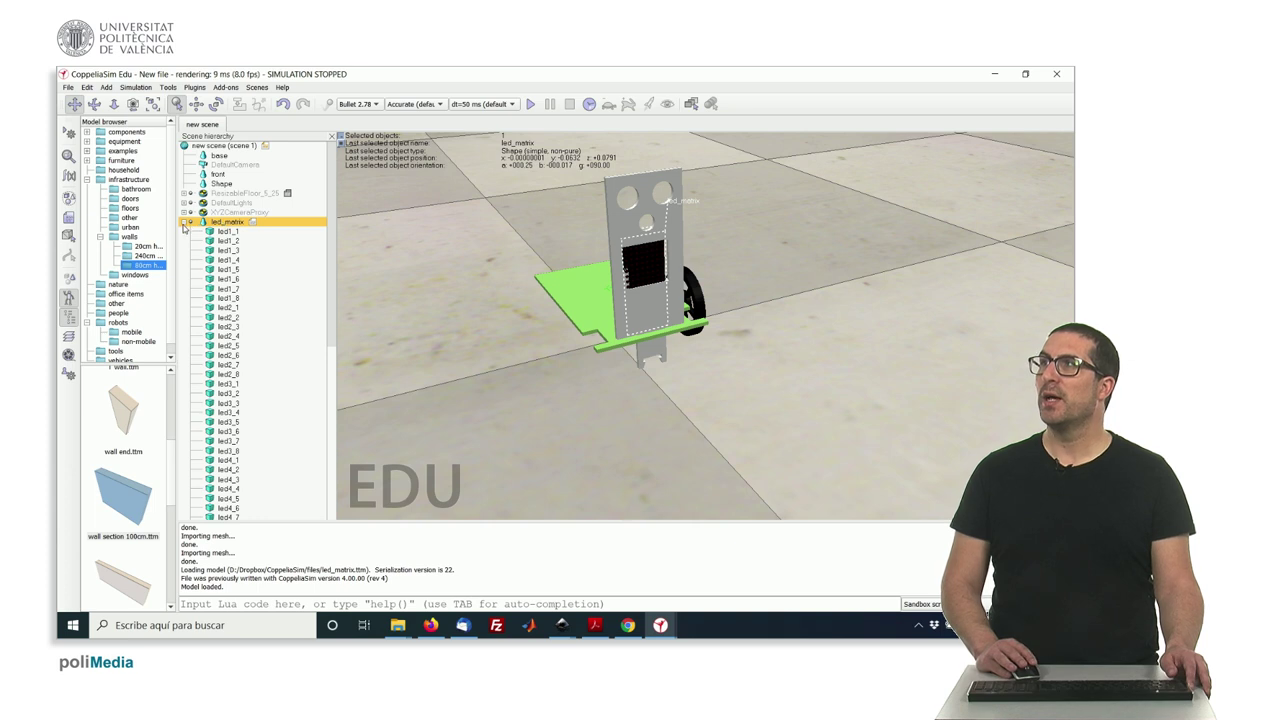
{"action": "left_click", "coordinate": [184, 221]}
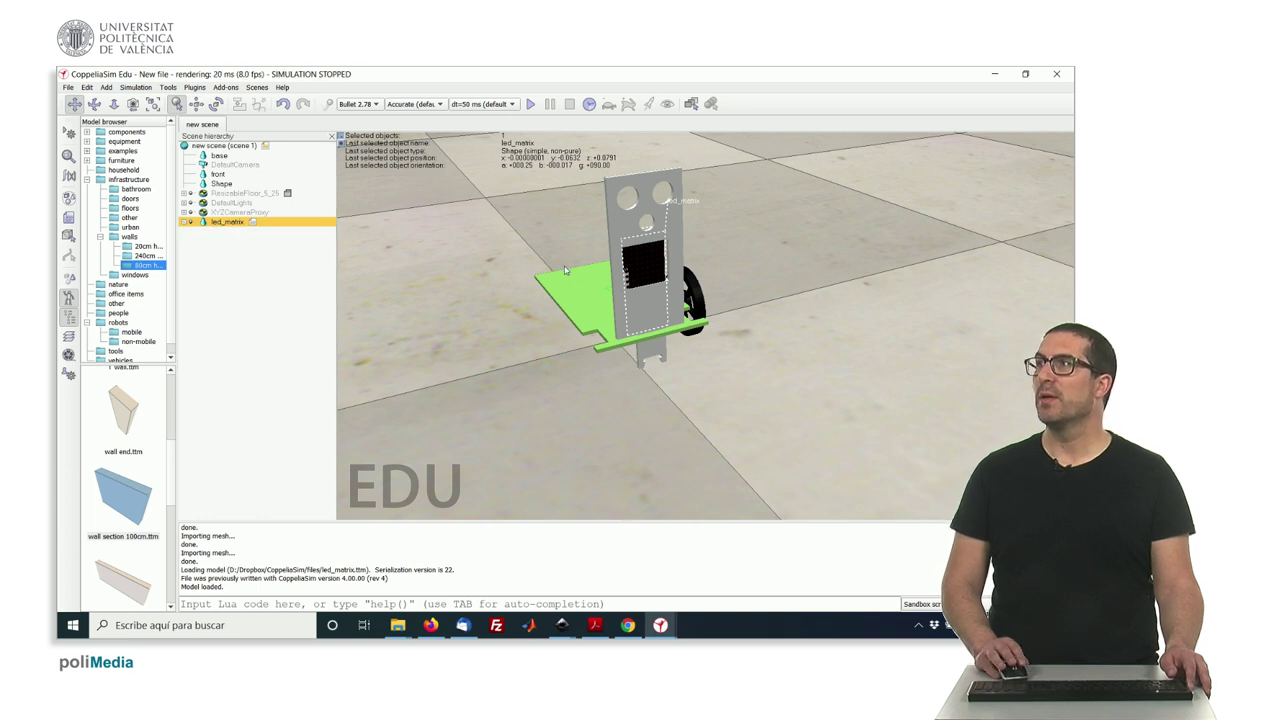
{"action": "mouse_move", "coordinate": [595, 287]}
{"action": "middle_mouse_down"}
{"action": "mouse_move", "coordinate": [577, 311]}
{"action": "mouse_move", "coordinate": [578, 282]}
{"action": "middle_mouse_up"}
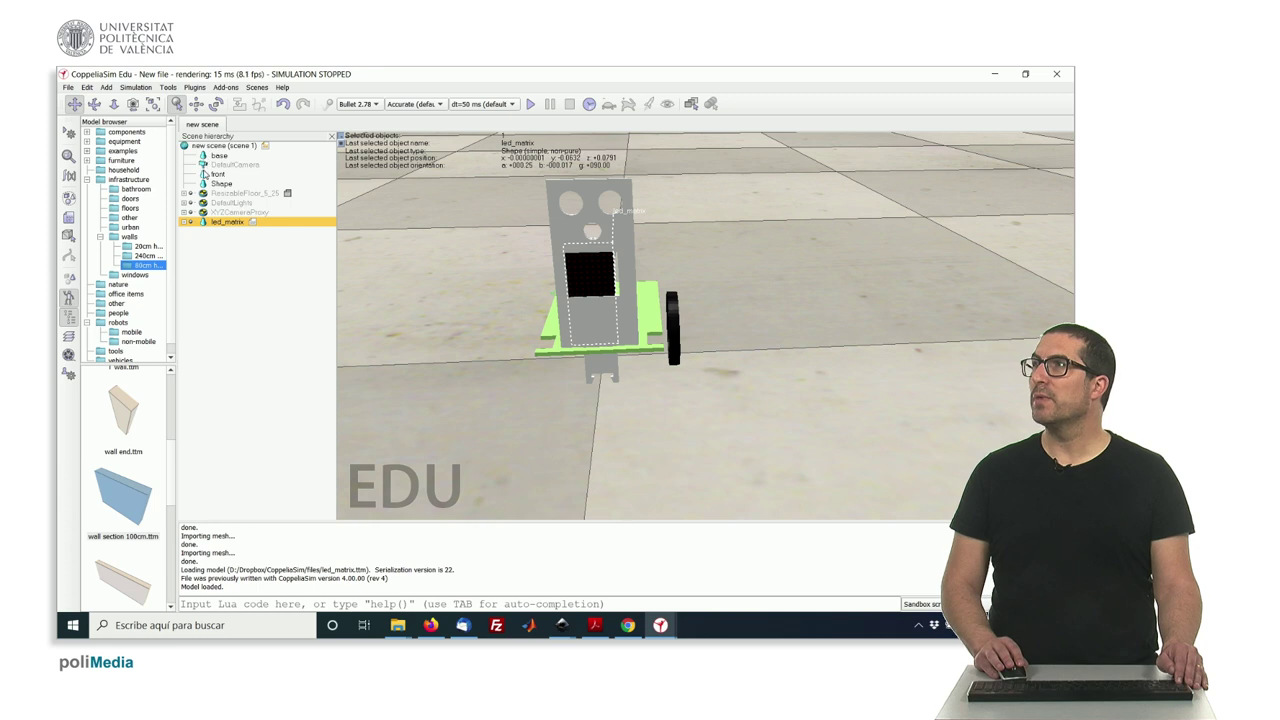
Copy the front panel's position to led_matrix so it sits centred on the grey front panel.
{"action": "left_click", "coordinate": [216, 174]}
{"action": "left_click", "coordinate": [196, 104]}
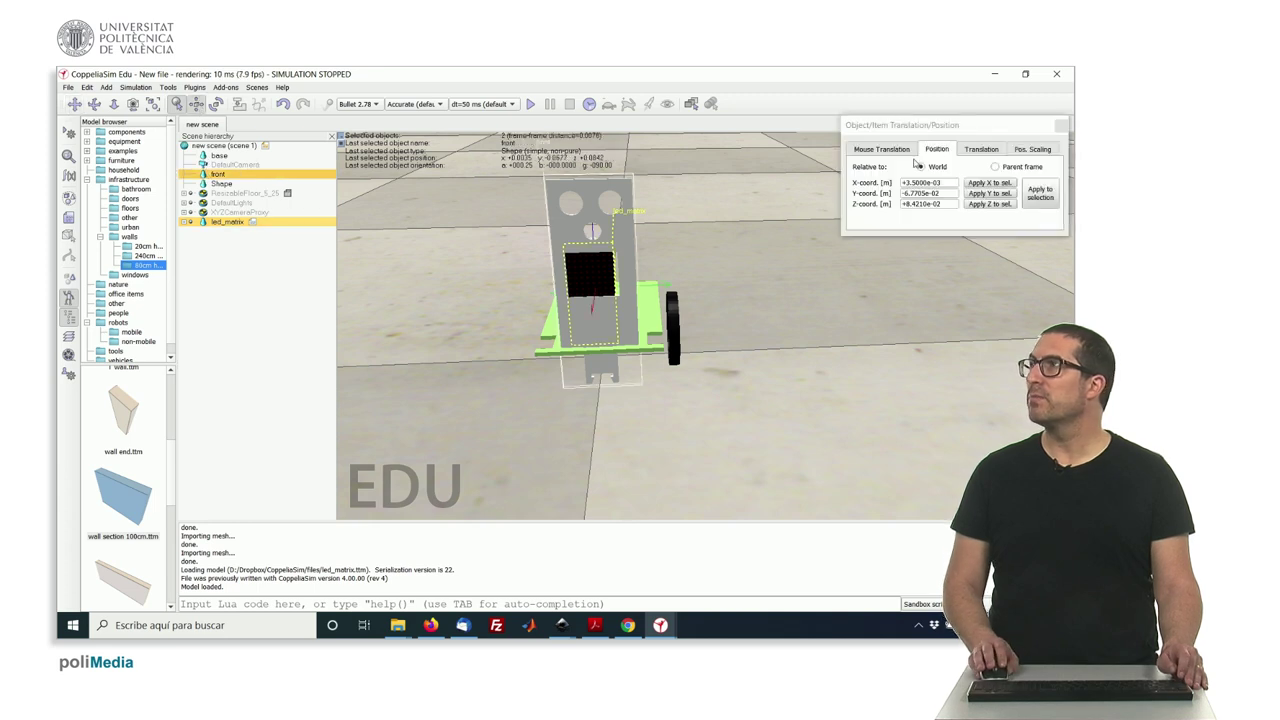
{"action": "left_click", "coordinate": [1002, 185]}
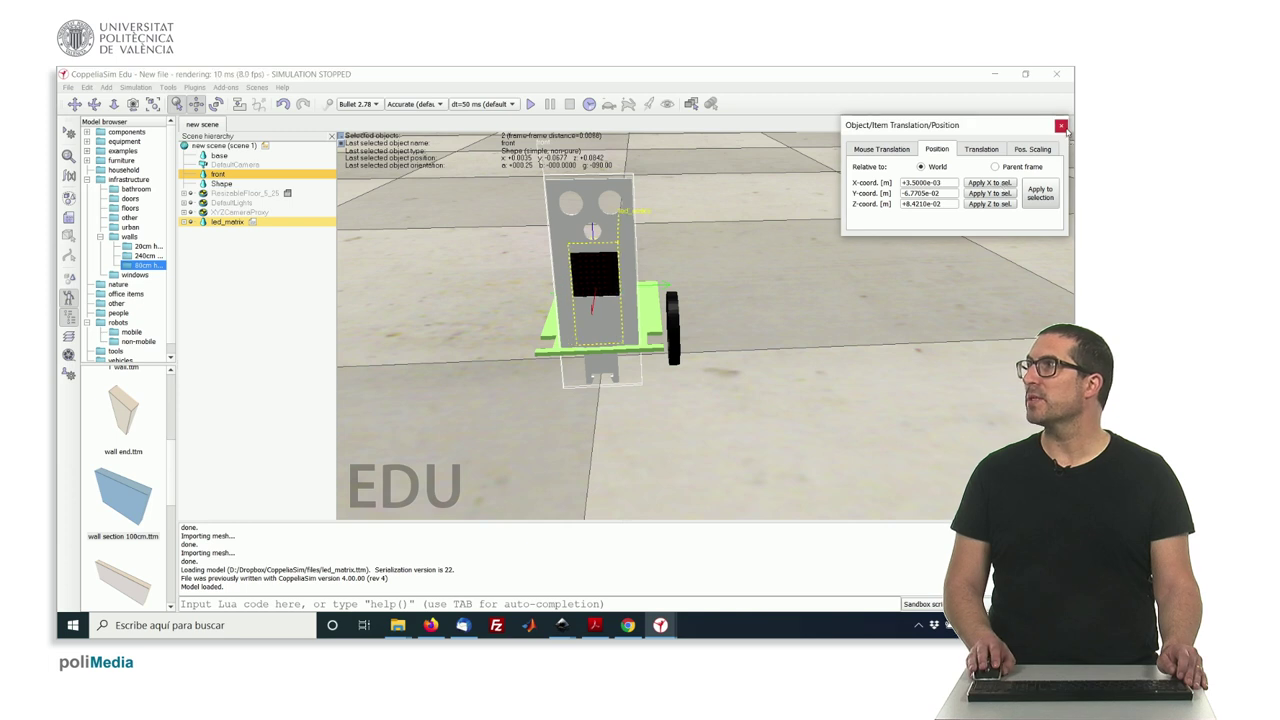
{"action": "left_click", "coordinate": [1061, 125]}
{"action": "left_click", "coordinate": [815, 302]}
{"action": "left_click_drag", "start_coordinate": [815, 302], "coordinate": [610, 345]}
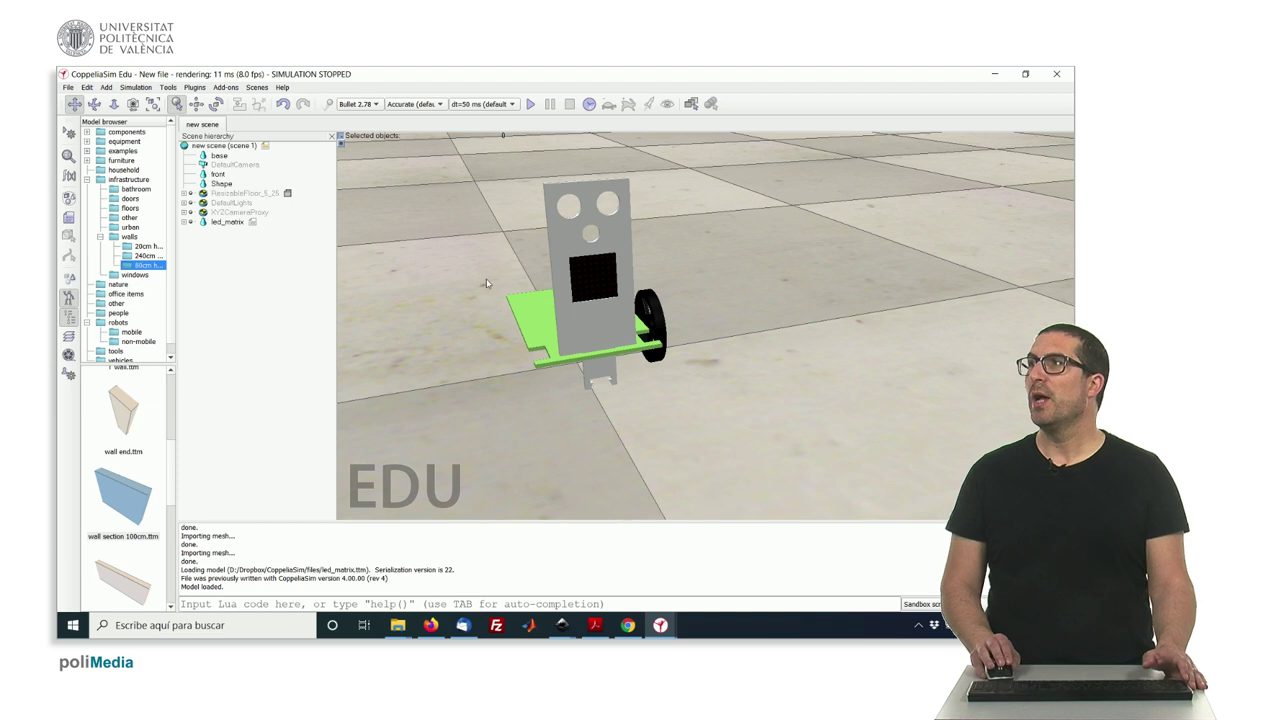
{"action": "mouse_move", "coordinate": [487, 284]}
{"action": "left_mouse_down"}
{"action": "mouse_move", "coordinate": [632, 327]}
{"action": "mouse_move", "coordinate": [518, 298]}
{"action": "left_mouse_up"}
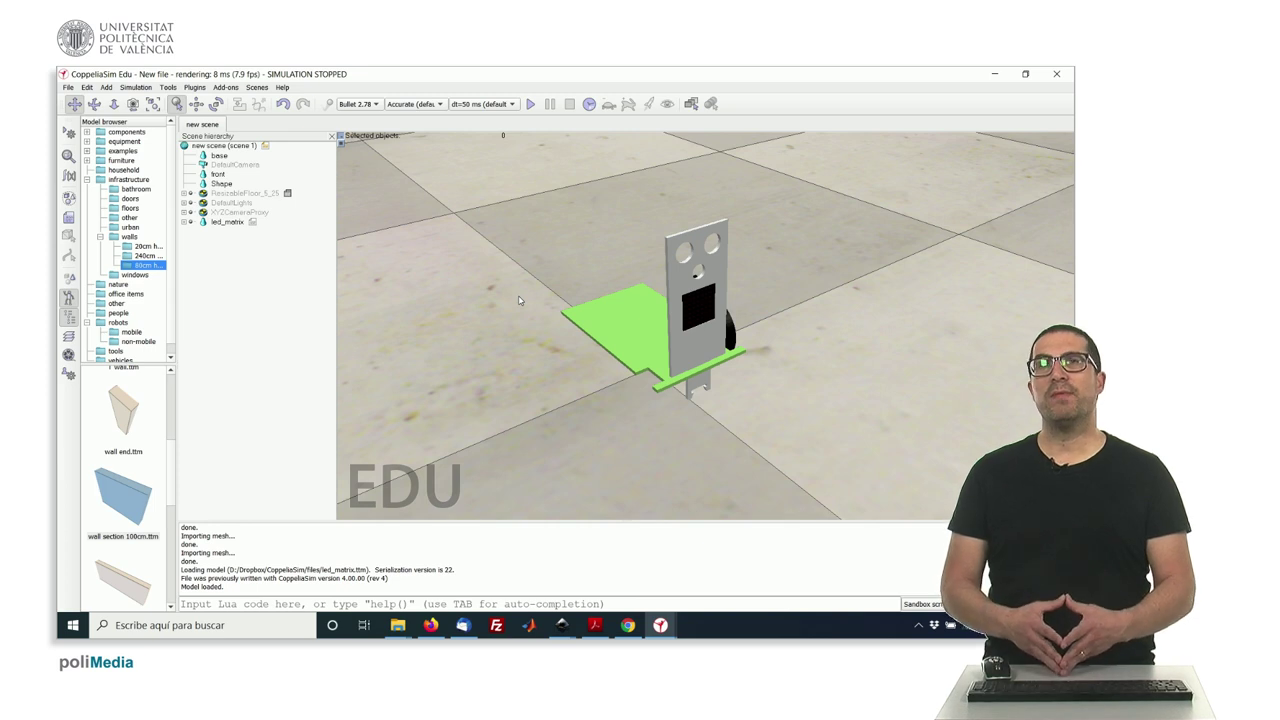